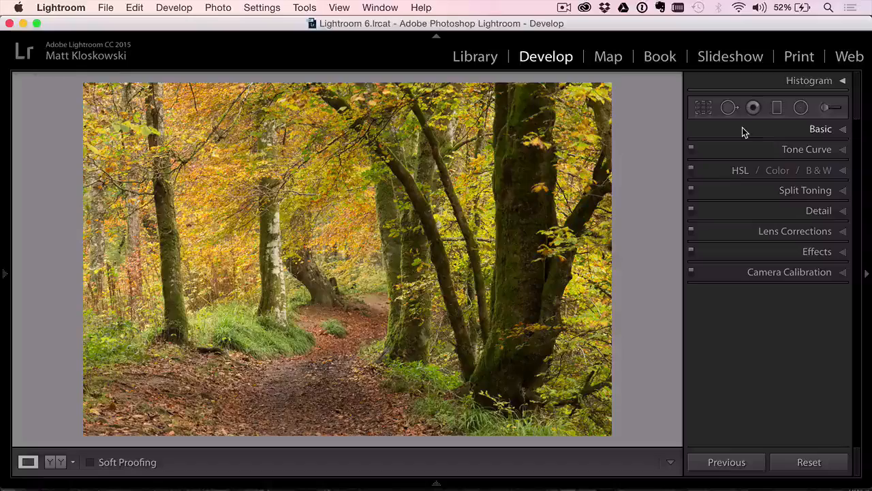
# - Set the photo's basic tone to Exposure -0.35, Whites +39, Blacks -11 and Highlights -61
pyautogui.click(742, 128)
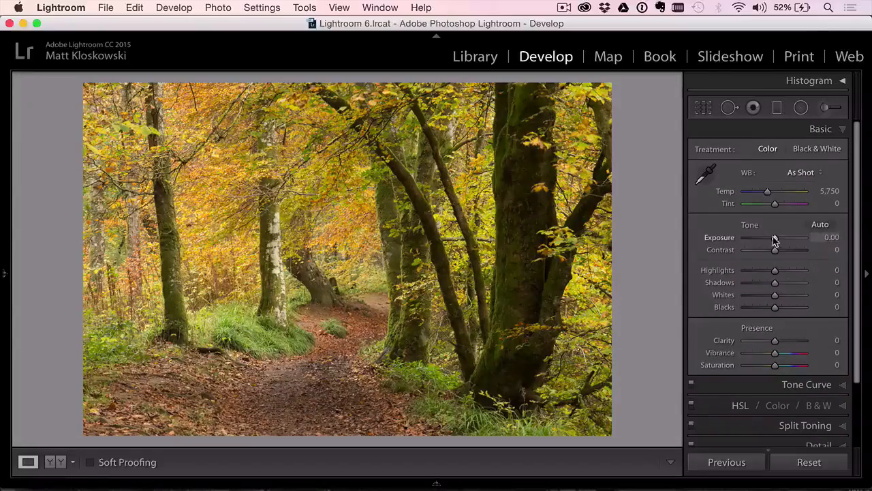
pyautogui.moveTo(774, 238); pyautogui.dragTo(771, 240)
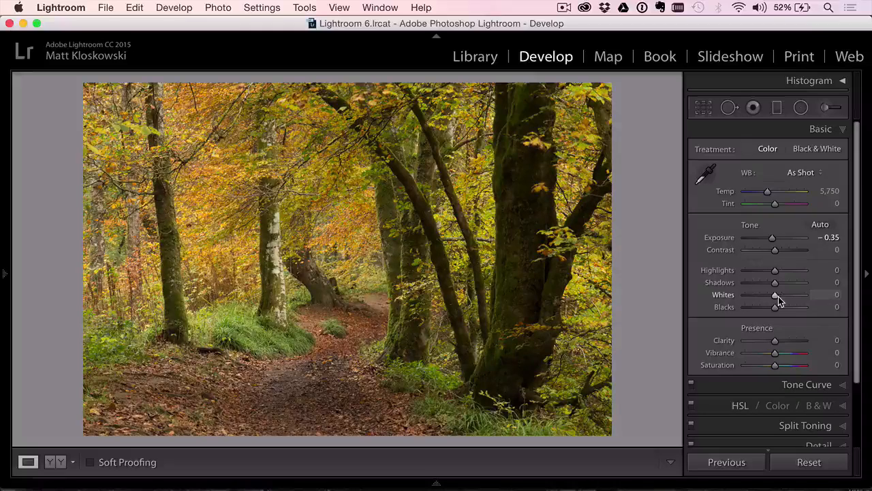
pyautogui.moveTo(778, 298)
pyautogui.mouseDown()
pyautogui.moveTo(788, 300)
pyautogui.moveTo(773, 310)
pyautogui.mouseUp()
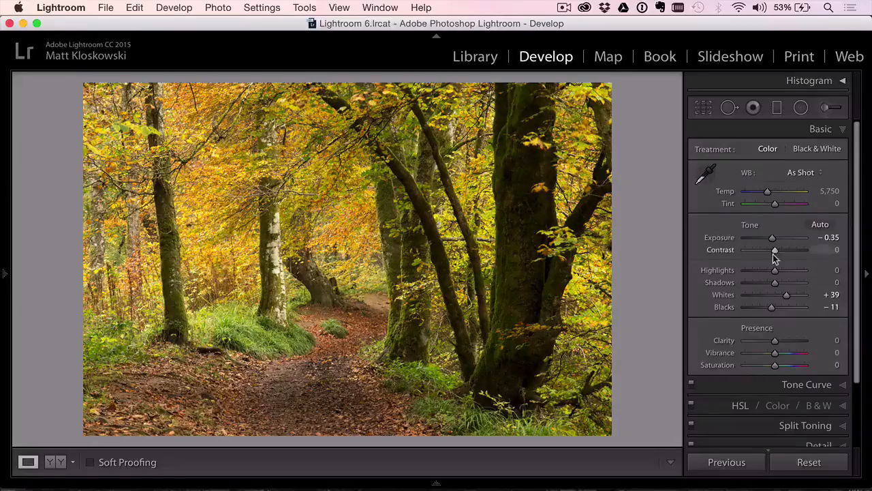
pyautogui.moveTo(778, 271); pyautogui.dragTo(760, 264)
# - Add a post-crop vignette with Amount -11, Midpoint 0 and Feather 100, and compare the photo with its unedited version
pyautogui.scroll(-2, 751, 316)
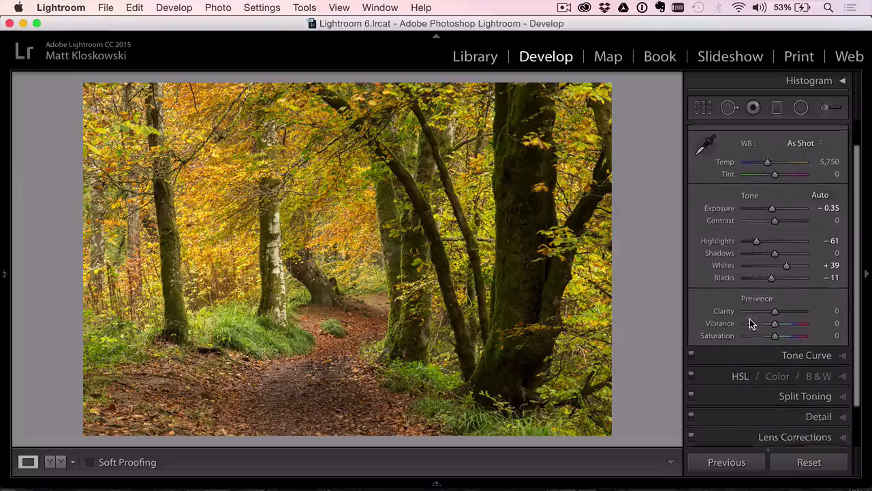
pyautogui.scroll(-3, 751, 324)
pyautogui.click(813, 407)
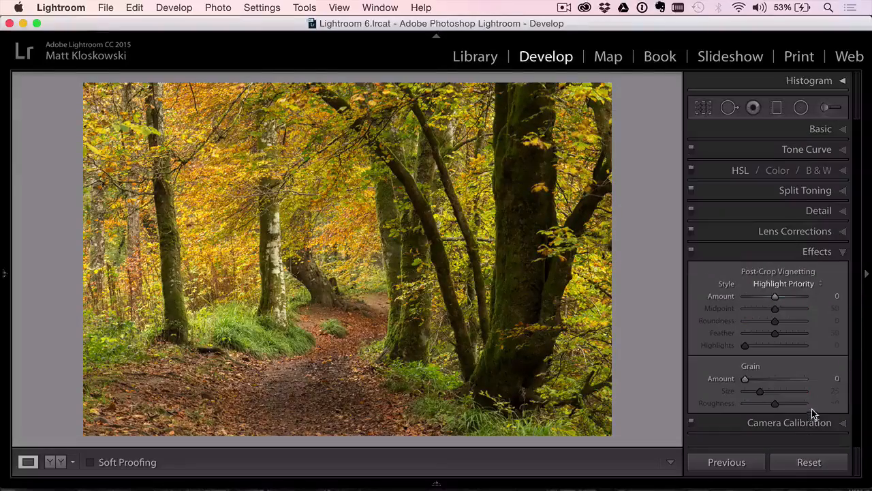
pyautogui.click(768, 302)
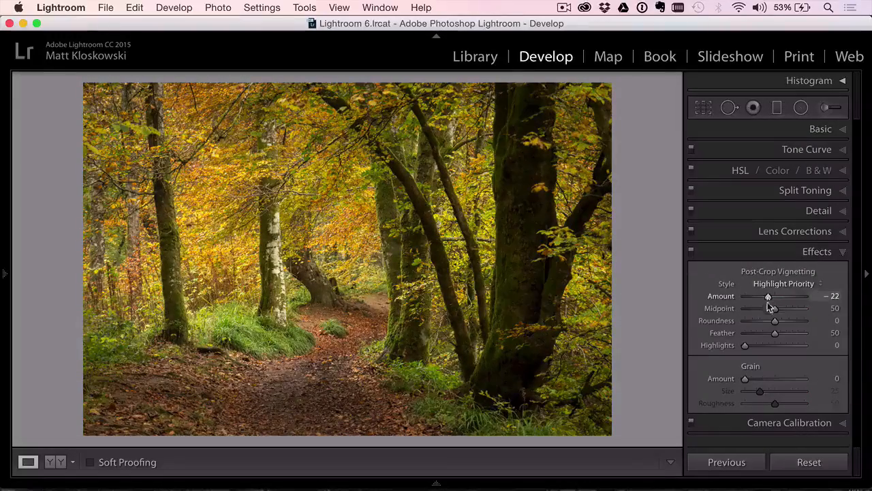
pyautogui.moveTo(775, 333); pyautogui.dragTo(826, 332)
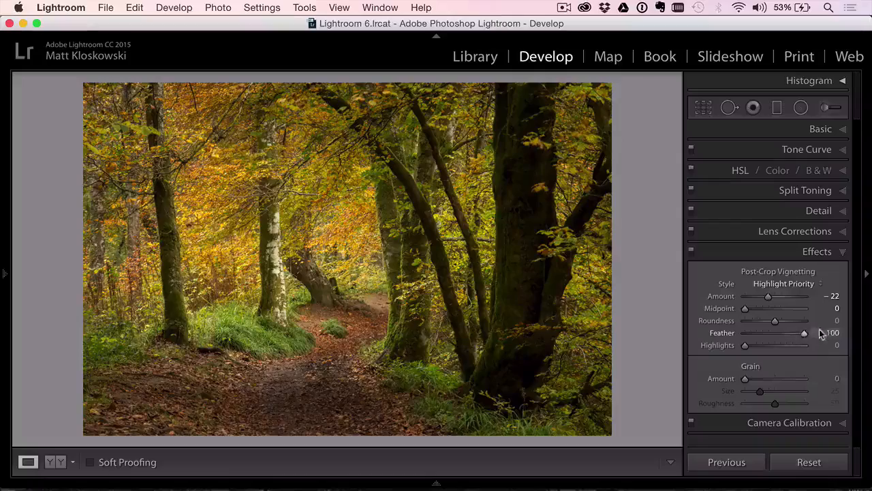
pyautogui.click(775, 298)
pyautogui.click(771, 298)
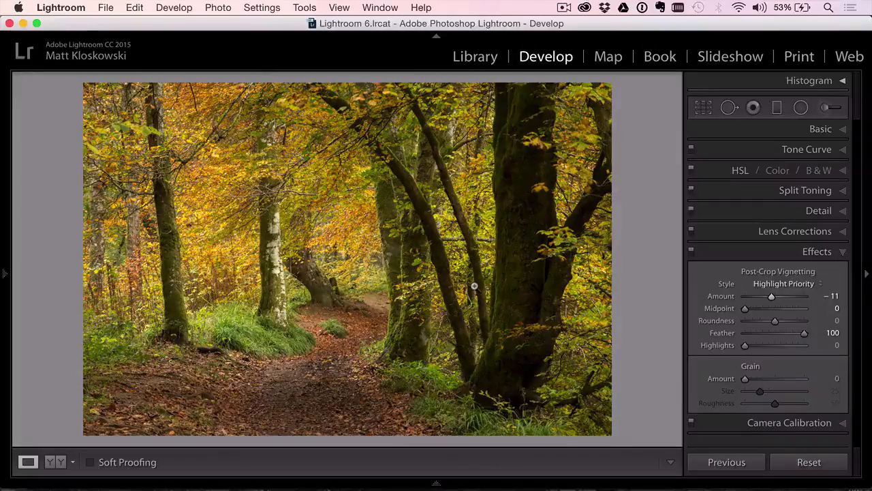
pyautogui.press('\\')
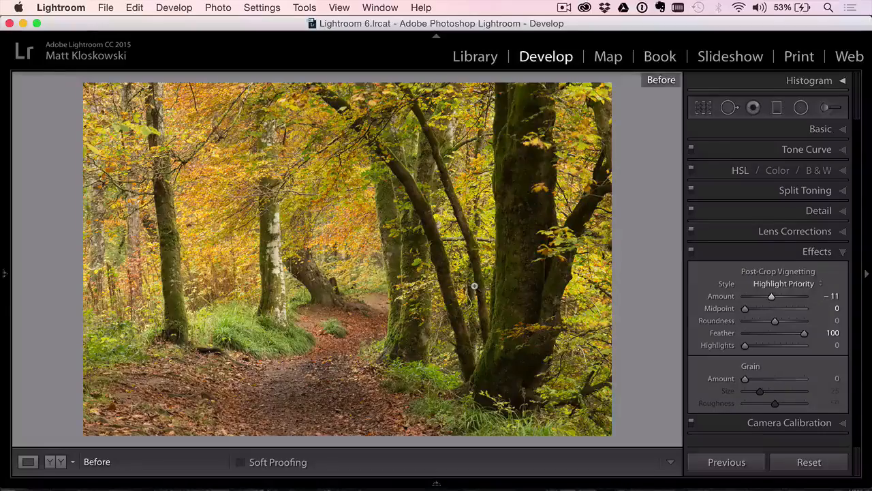
pyautogui.press('\\')
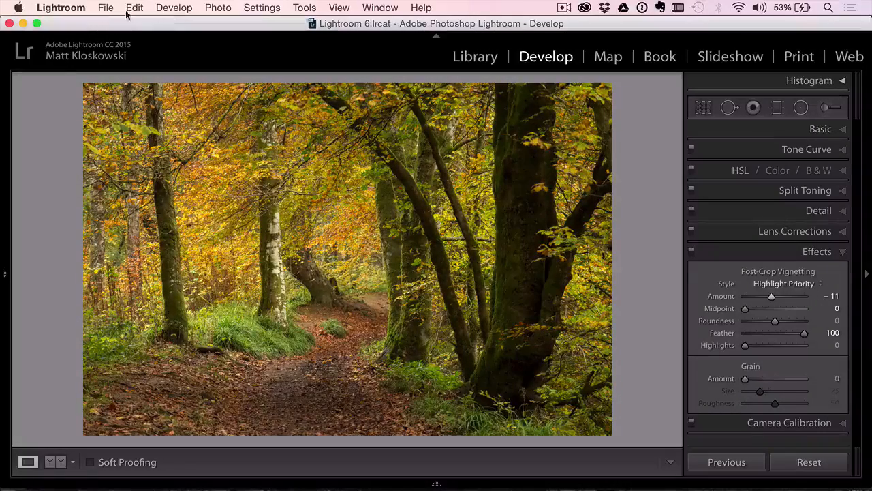
# - Send the edited photo to Perfect Layers 9 through the plug-in extras
pyautogui.click(106, 7)
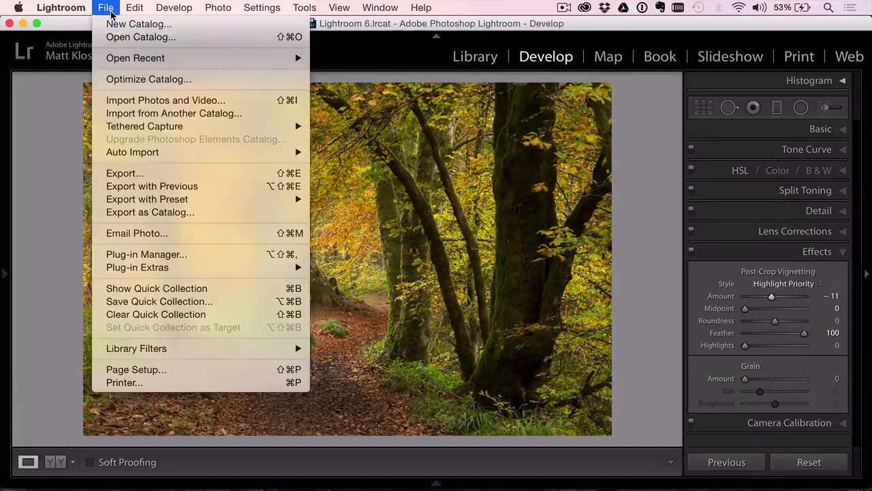
pyautogui.click(112, 14)
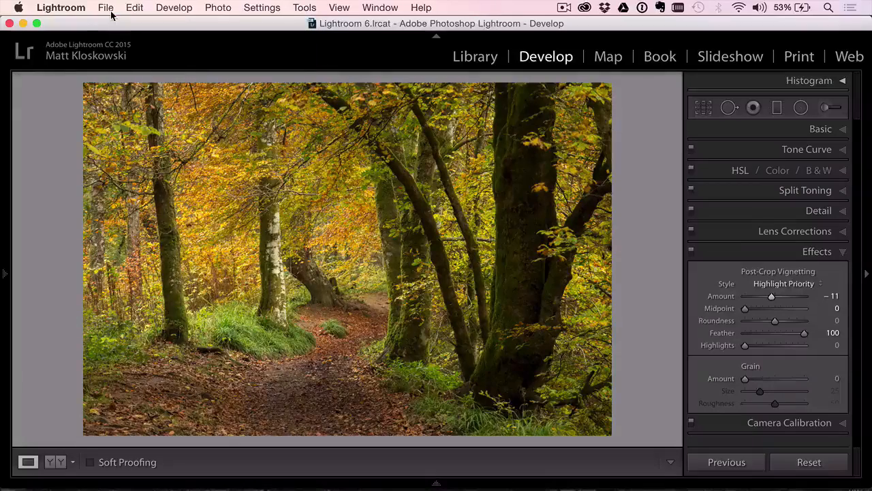
pyautogui.click(107, 8)
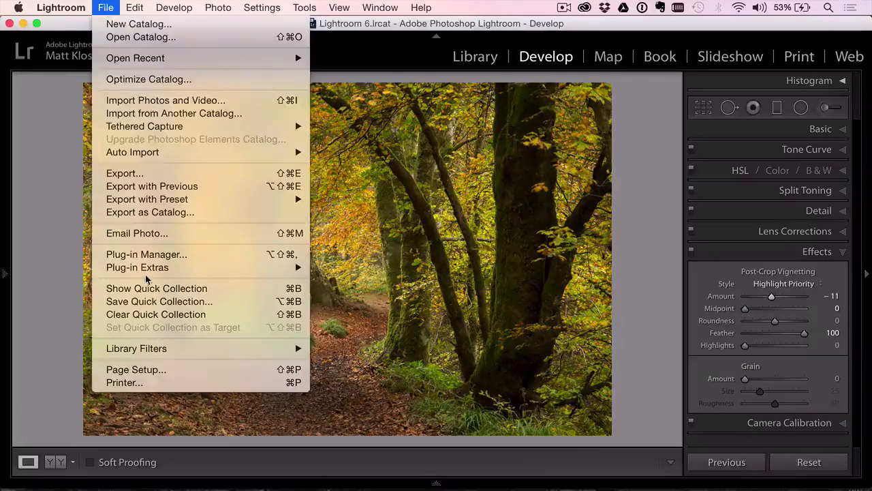
pyautogui.moveTo(148, 272)
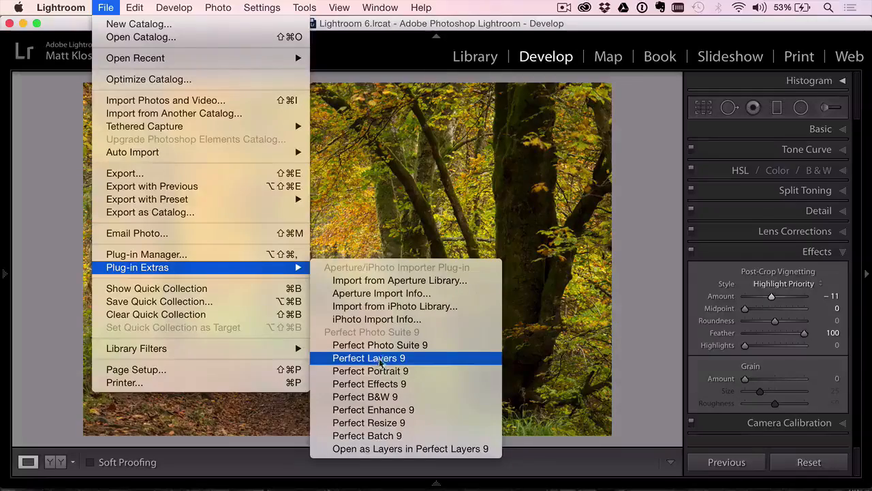
pyautogui.click(378, 360)
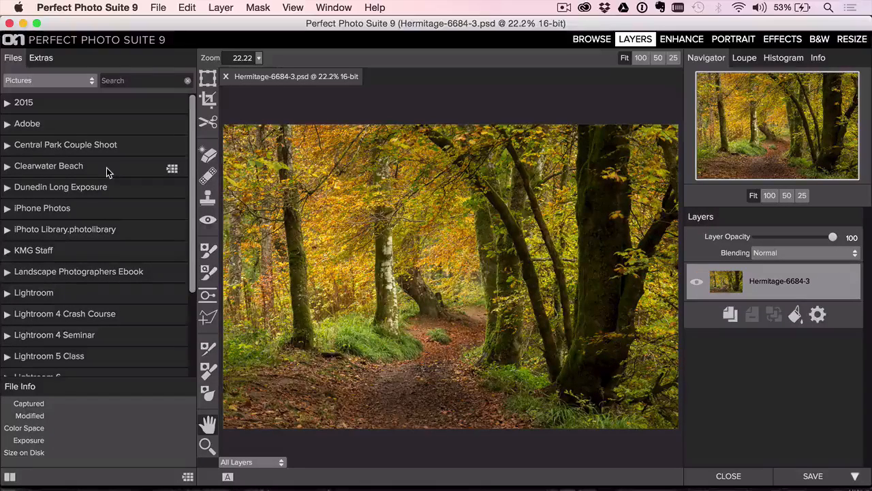
# - Erase the distracting spots at the photo's upper-left edge and beside the large trunk at lower right with a size 175 eraser brush
pyautogui.click(208, 154)
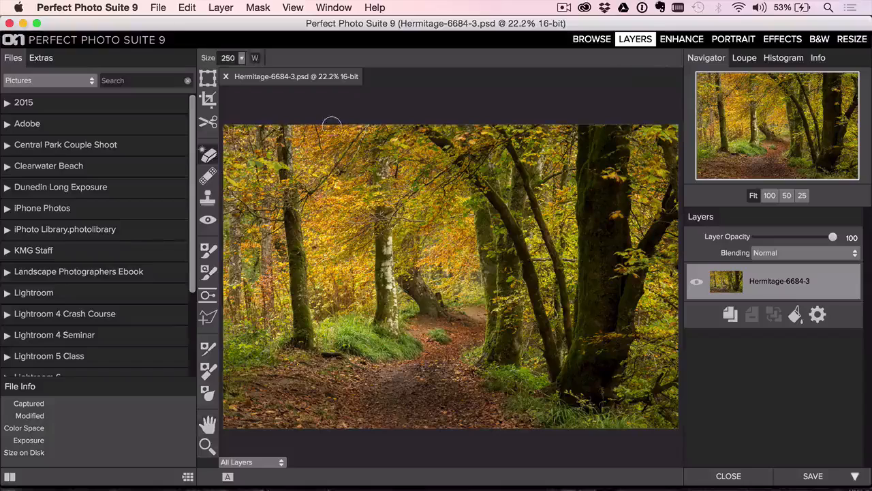
pyautogui.press('[')
pyautogui.press('[')
pyautogui.press('[')
pyautogui.moveTo(316, 127); pyautogui.dragTo(322, 146)
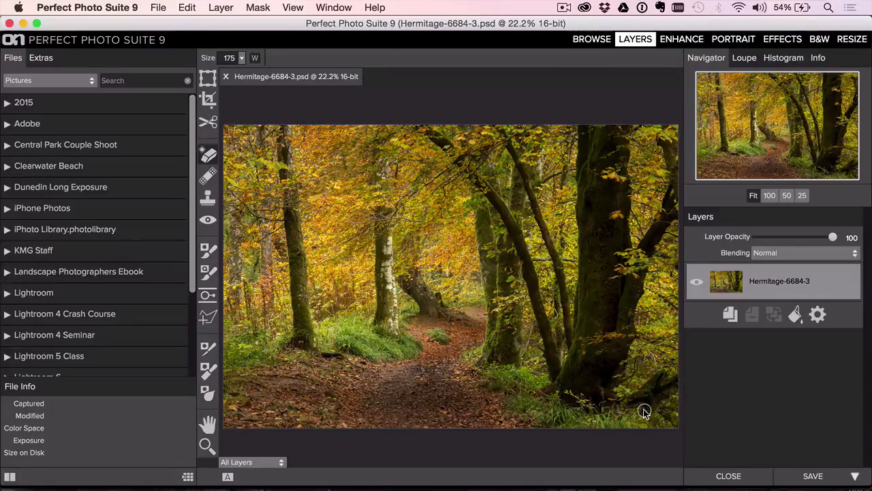
pyautogui.click(653, 372)
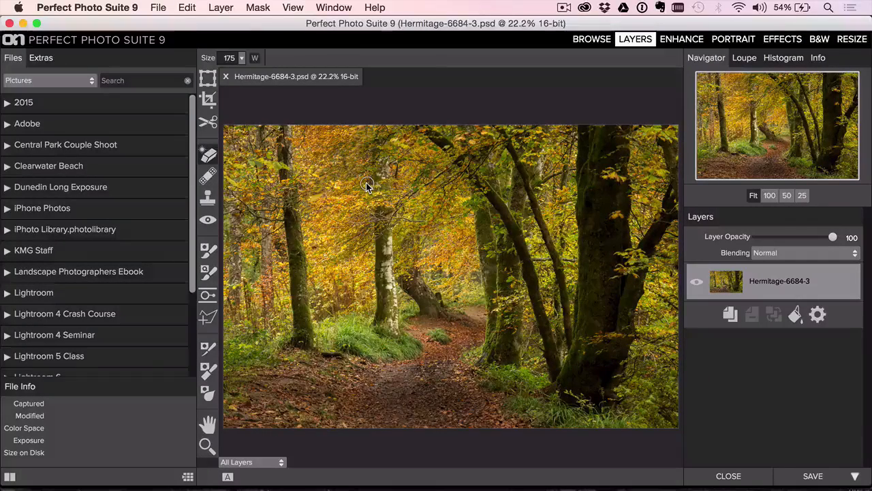
# - Apply the Natural preset of the Dynamic Contrast filter in the Effects module and set its layer opacity to 50
pyautogui.click(785, 40)
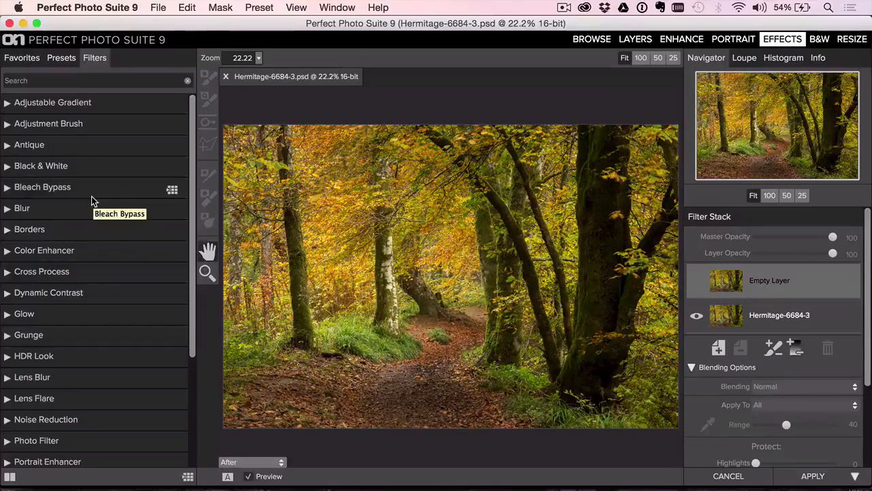
pyautogui.click(50, 293)
pyautogui.click(36, 146)
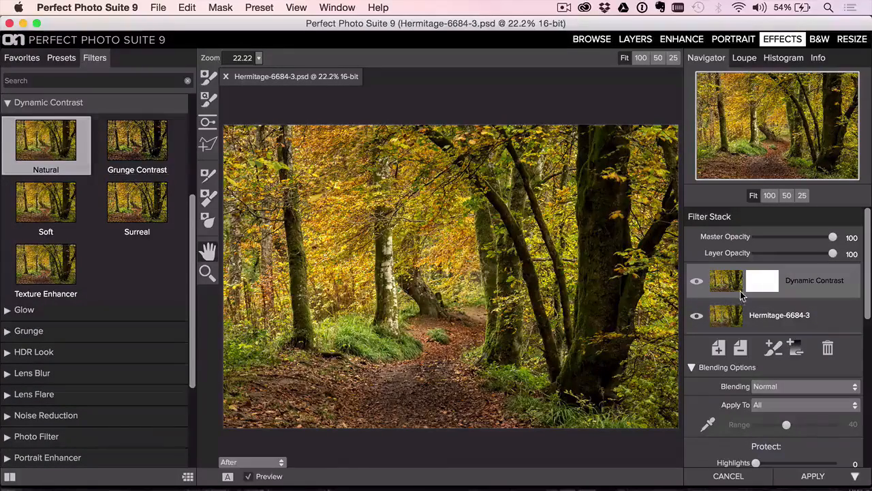
pyautogui.moveTo(818, 252); pyautogui.dragTo(794, 254)
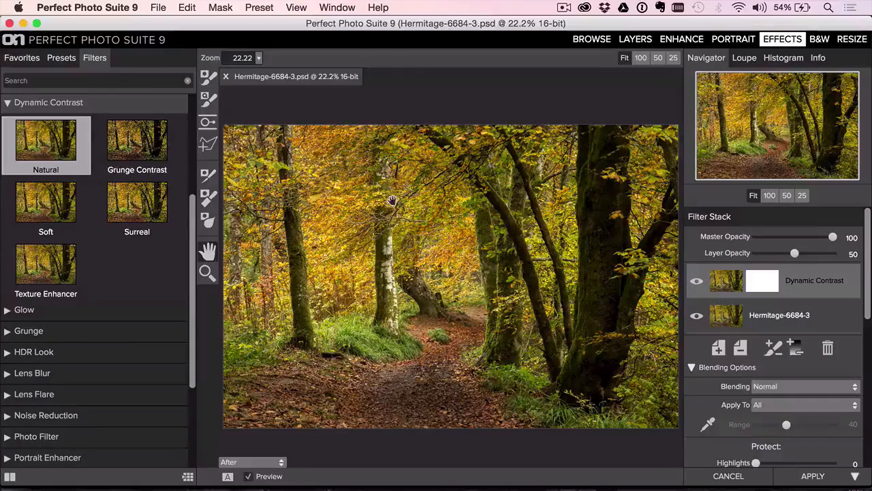
# - Add another filter layer and try the Radiance Glow preset before applying Dark Glow to it
pyautogui.click(719, 347)
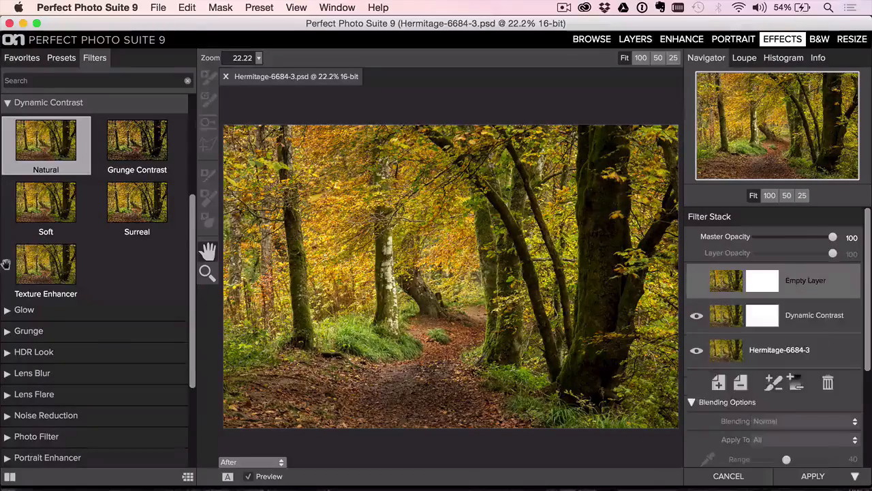
pyautogui.scroll(-4, 80, 273)
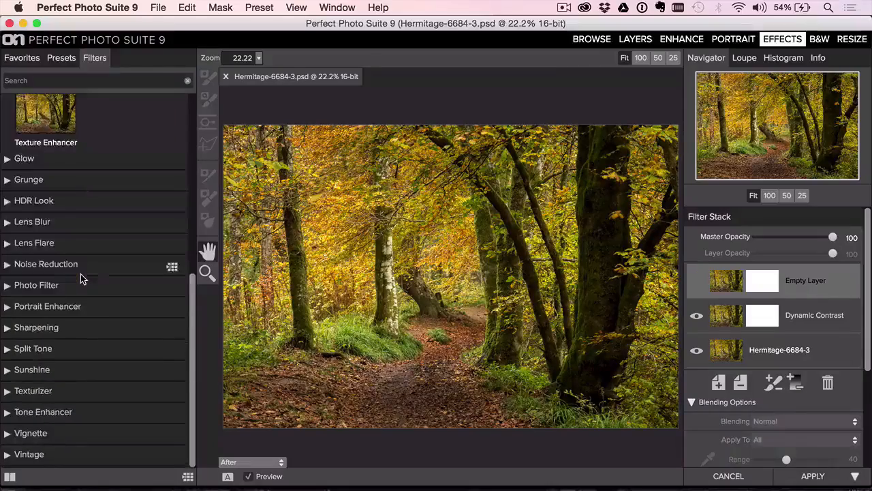
pyautogui.click(28, 161)
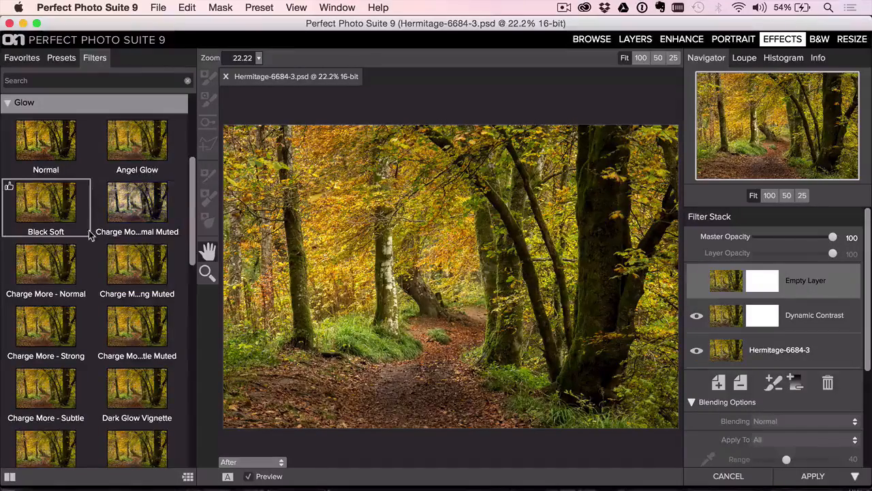
pyautogui.scroll(-8, 89, 235)
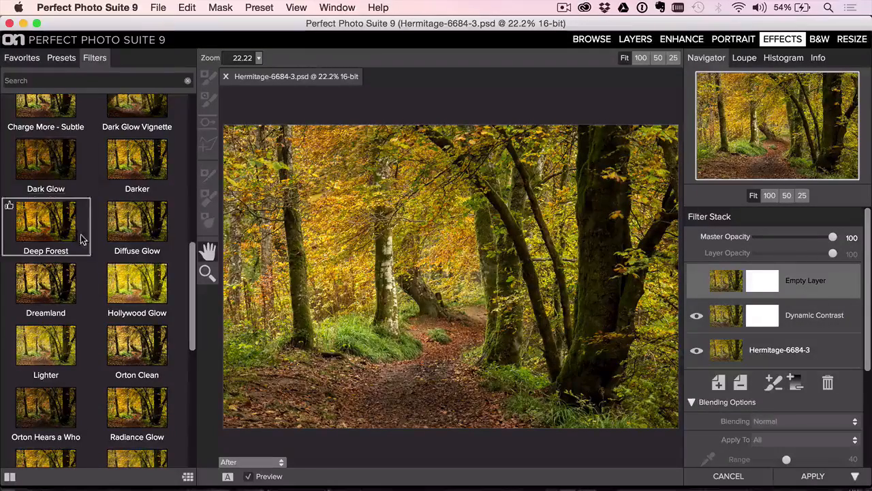
pyautogui.click(141, 428)
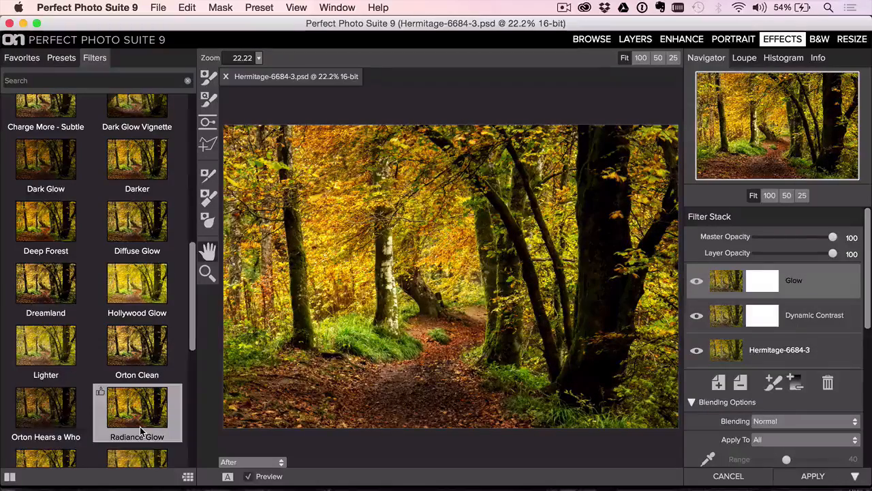
pyautogui.click(36, 165)
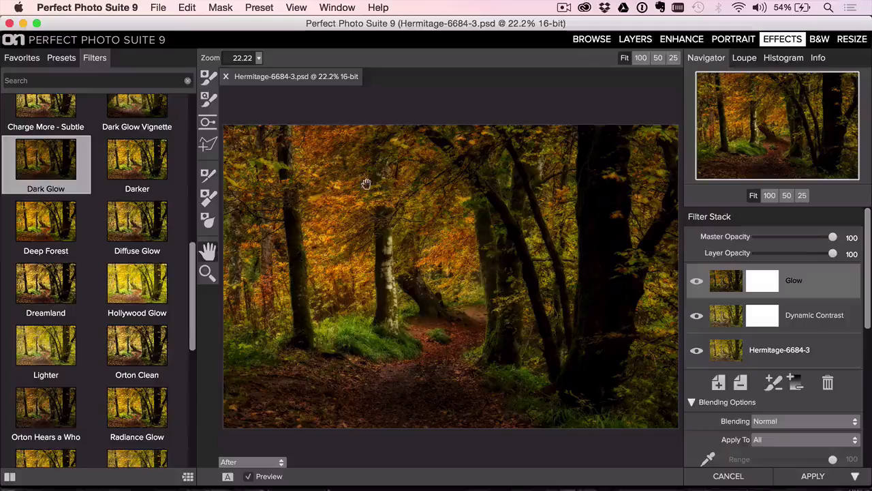
# - Set the Glow layer's shadow protection to 39 and its Halo to 16
pyautogui.scroll(-3, 812, 332)
pyautogui.scroll(-3, 813, 328)
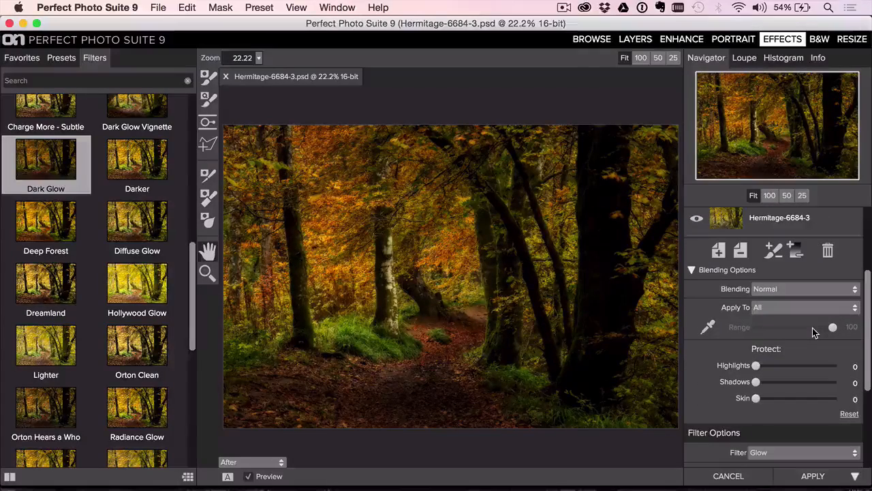
pyautogui.moveTo(757, 352); pyautogui.dragTo(802, 354)
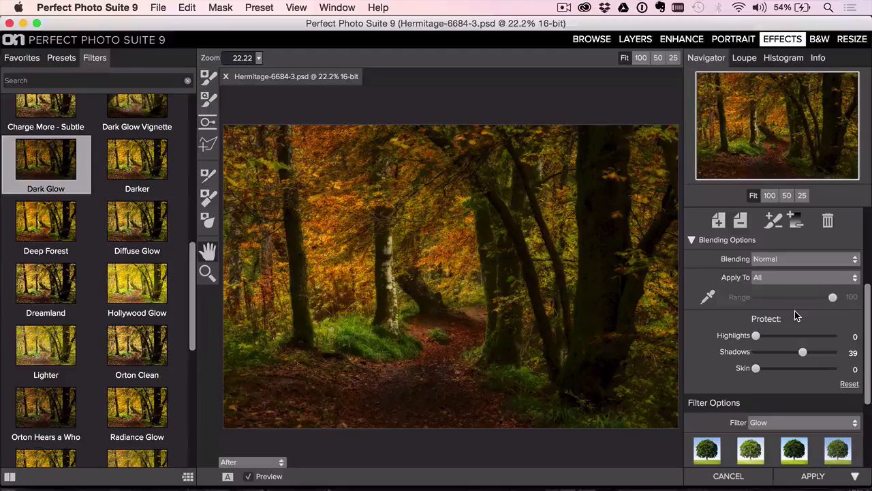
pyautogui.scroll(5, 795, 310)
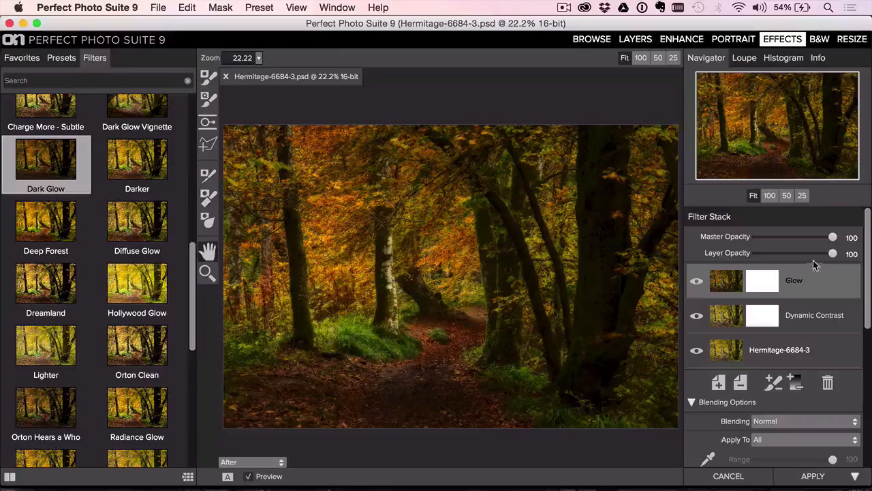
pyautogui.scroll(-5, 779, 350)
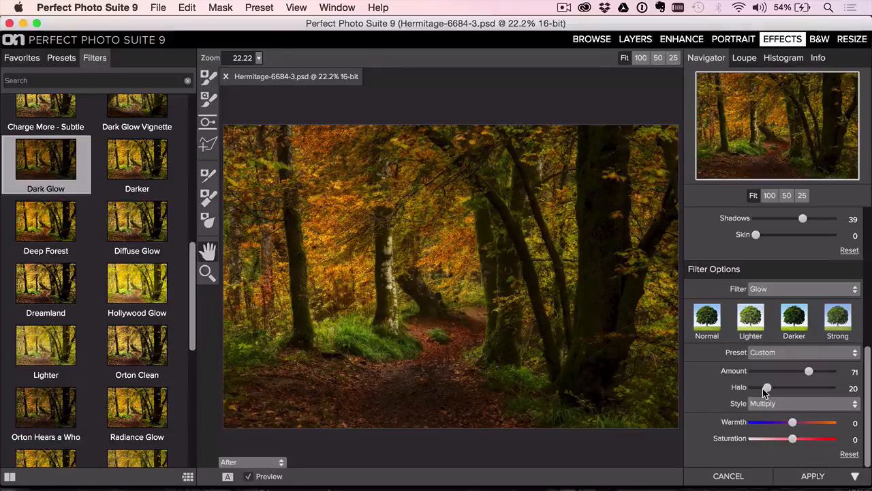
pyautogui.moveTo(767, 388); pyautogui.dragTo(767, 392)
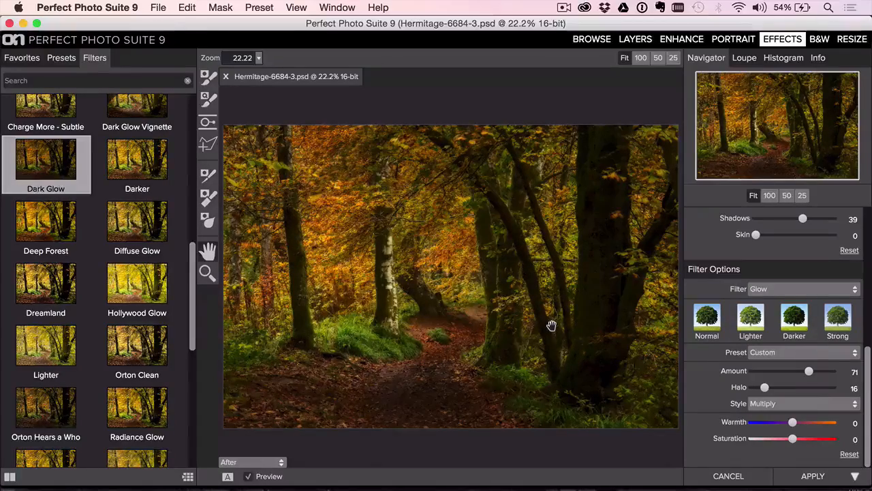
# - Compare the photo with and without the filter stack by toggling the preview
pyautogui.press('super+p')
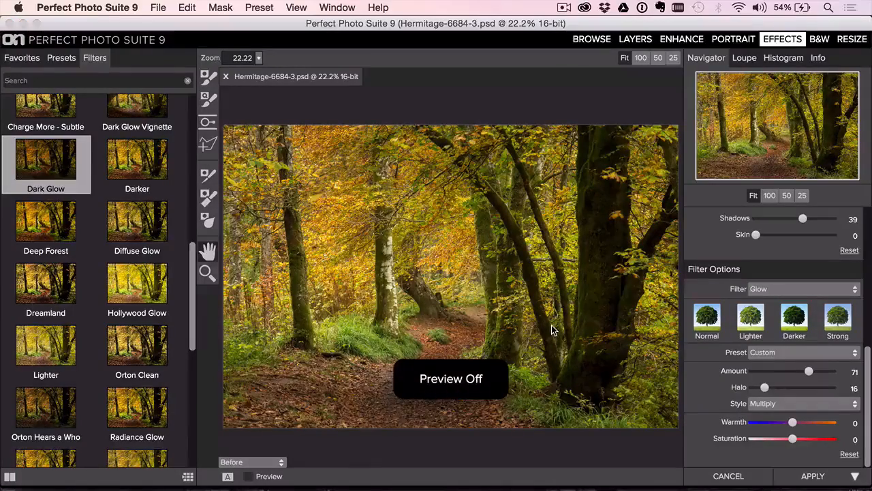
pyautogui.press('super+p')
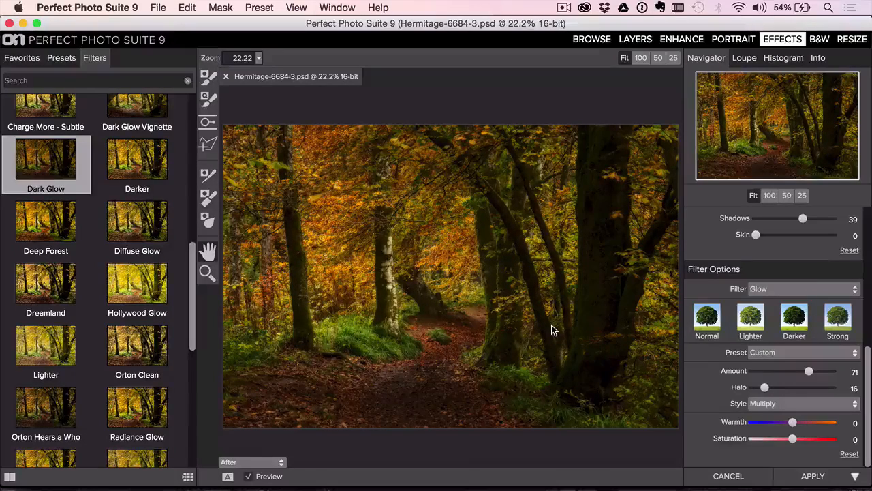
pyautogui.press('super+p')
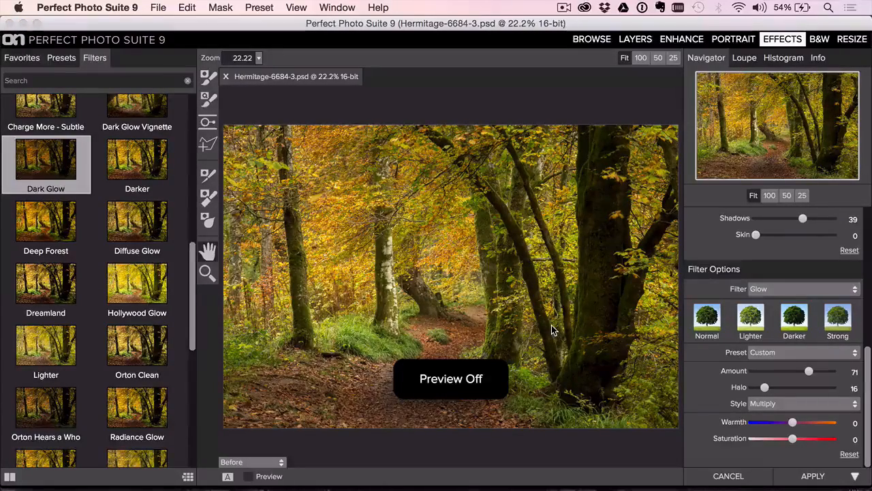
# - Turn the preview back on and add a filter layer above Glow with the Adjustment Brush's Warmer preset
pyautogui.press('p')
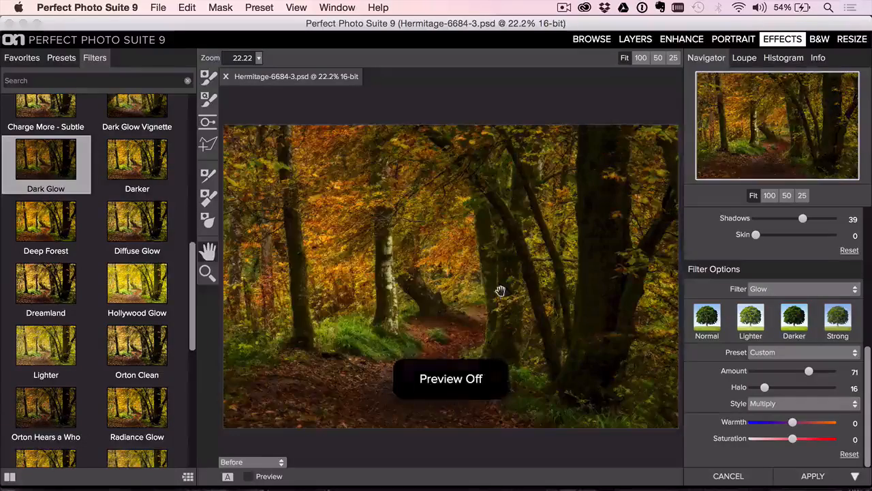
pyautogui.scroll(10, 797, 320)
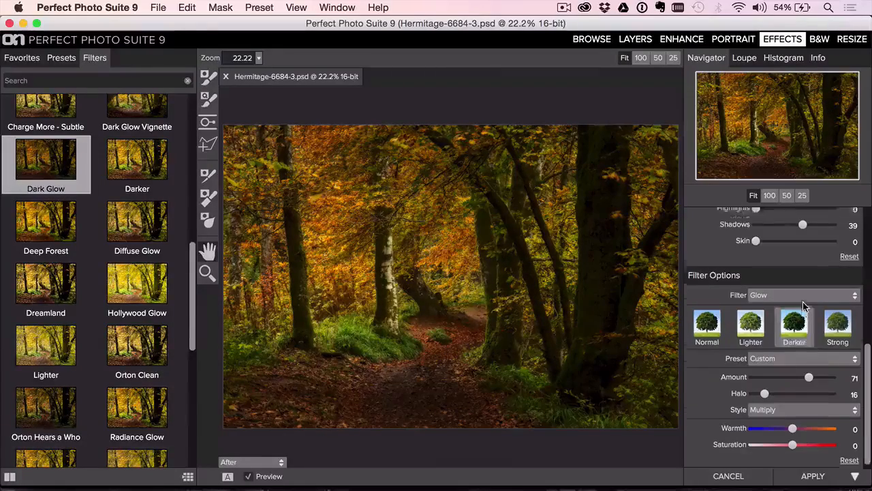
pyautogui.click(719, 384)
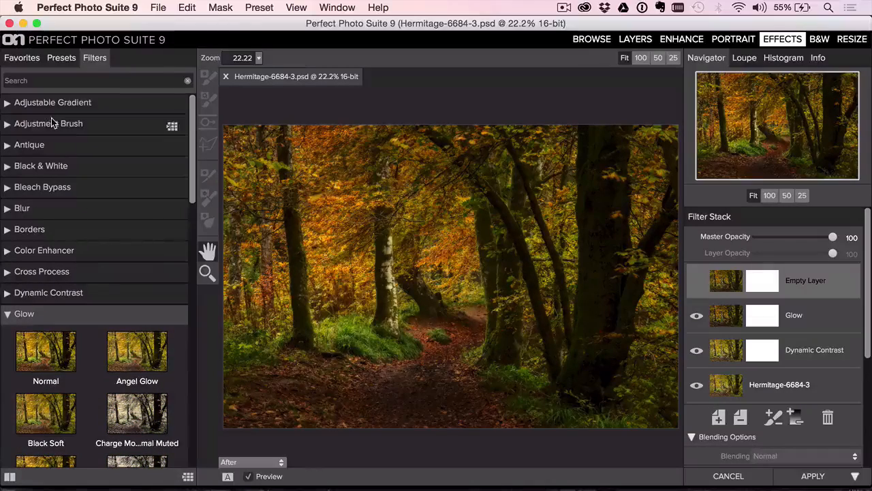
pyautogui.click(51, 119)
pyautogui.scroll(-5, 111, 264)
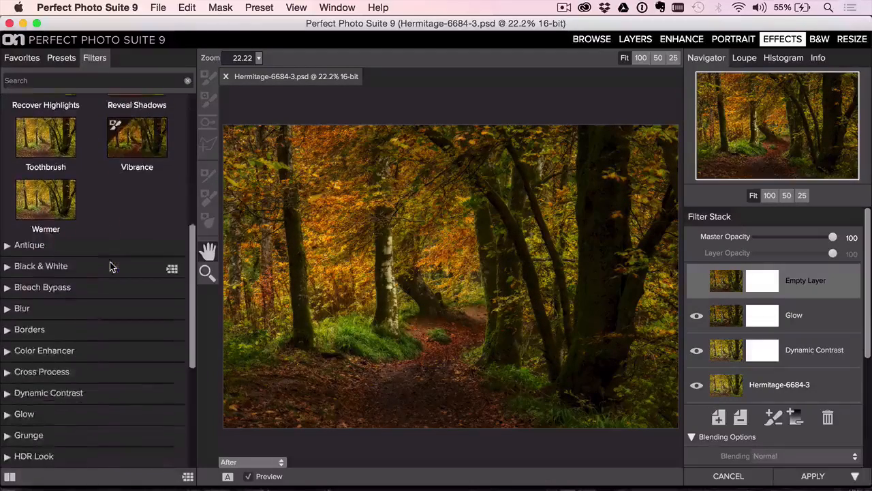
pyautogui.click(48, 206)
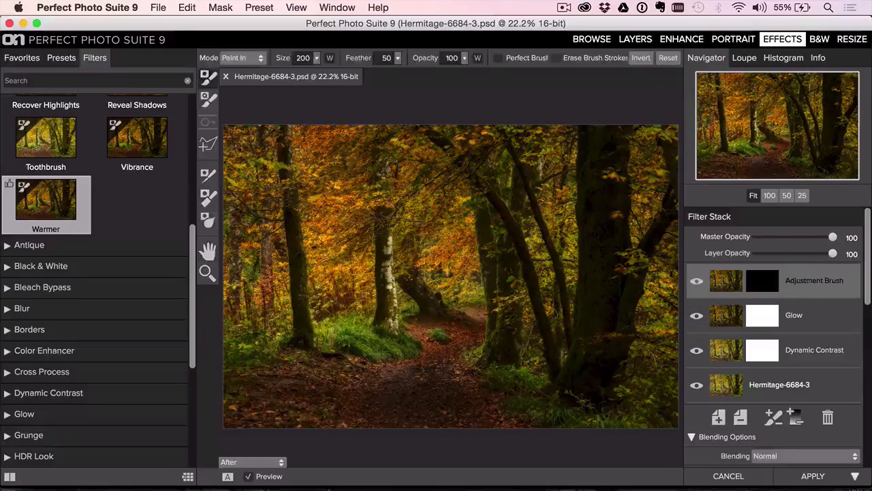
# - Enlarge the adjustment brush to size 1200 and paint the Warmer effect over the far end of the path and foliage above it
pyautogui.press(']')
pyautogui.press(']')
pyautogui.press(']')
pyautogui.press(']')
pyautogui.press(']')
pyautogui.press(']')
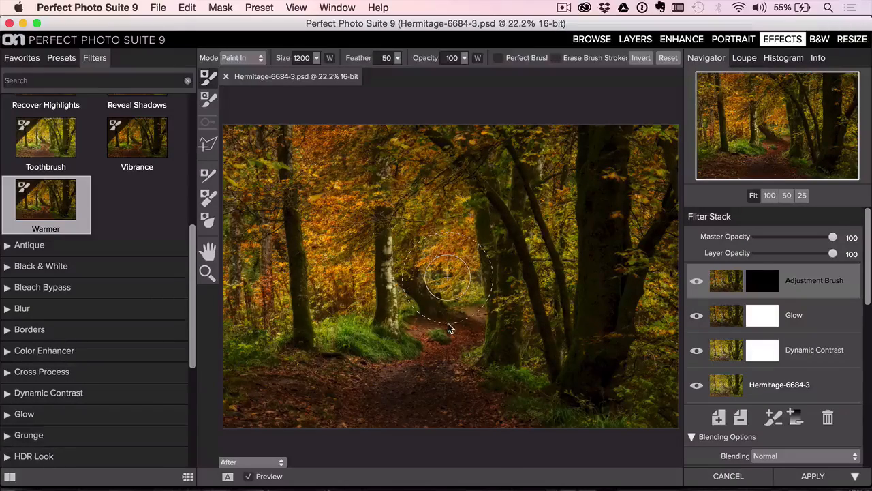
pyautogui.moveTo(440, 200); pyautogui.dragTo(443, 189)
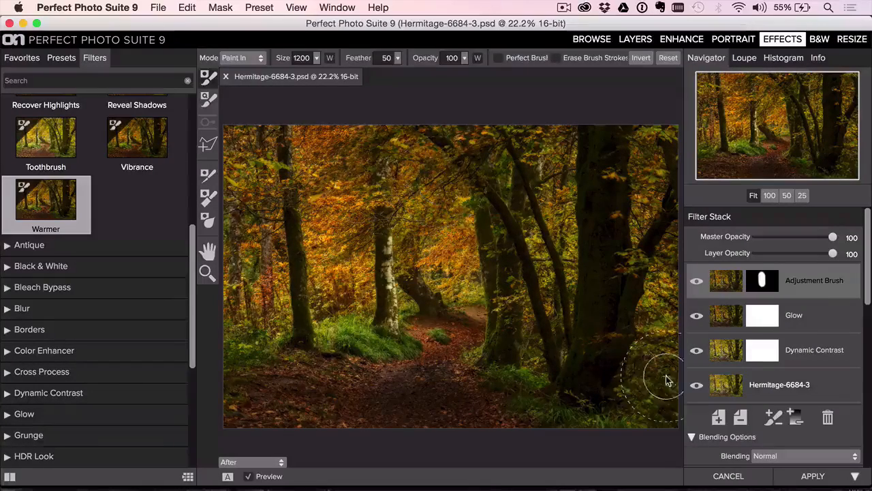
# - Set the Adjustment Brush layer's Brightness to 15 and paint the effect in along the path up to the trees
pyautogui.scroll(-10, 779, 353)
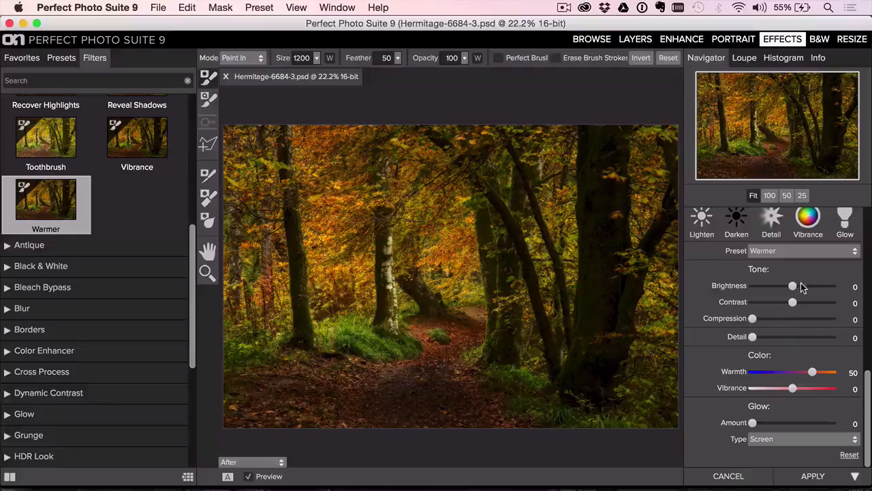
pyautogui.moveTo(792, 285); pyautogui.dragTo(798, 286)
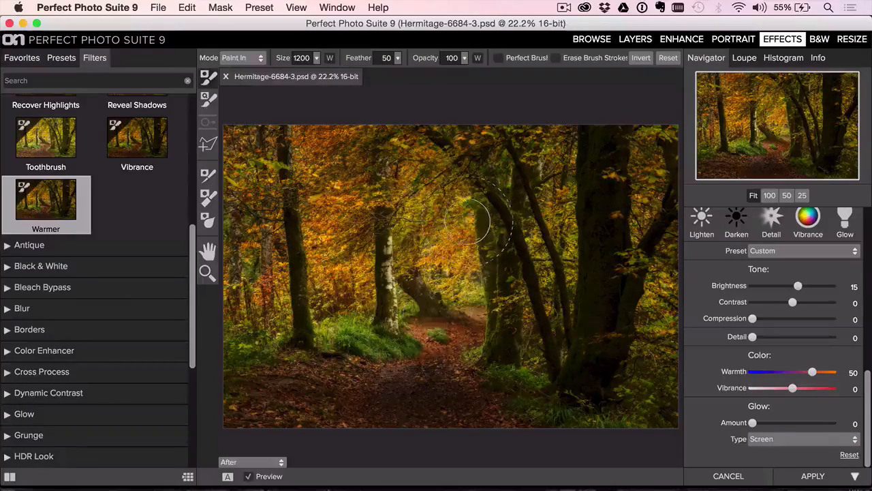
pyautogui.moveTo(441, 411)
pyautogui.mouseDown()
pyautogui.moveTo(434, 340)
pyautogui.moveTo(453, 315)
pyautogui.mouseUp()
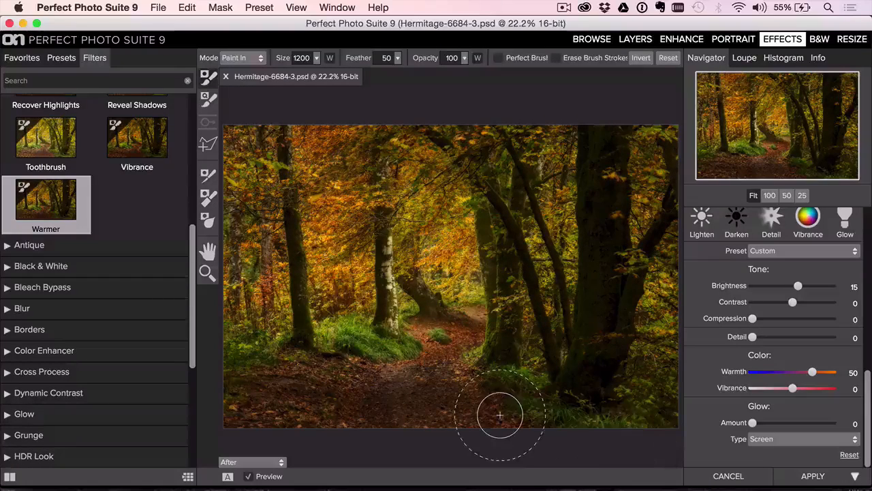
# - Apply the filter stack to the forest photo and save the file to return to Lightroom
pyautogui.click(813, 475)
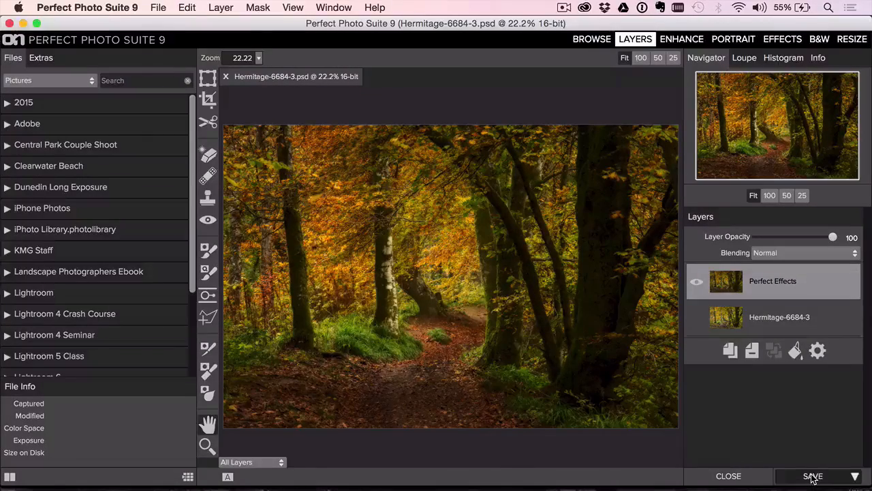
pyautogui.press('super+s')
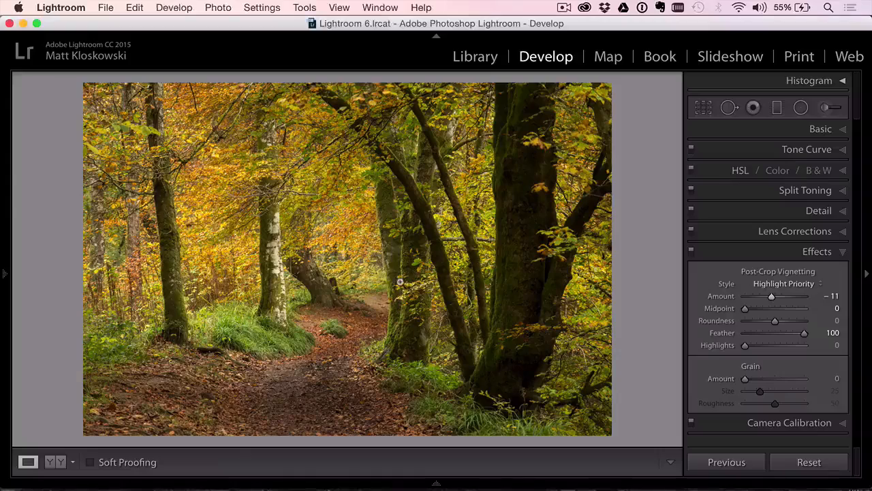
# - Reset the original forest photo's Develop settings and compare it with the edited version with the surrounding interface blacked out
pyautogui.click(794, 462)
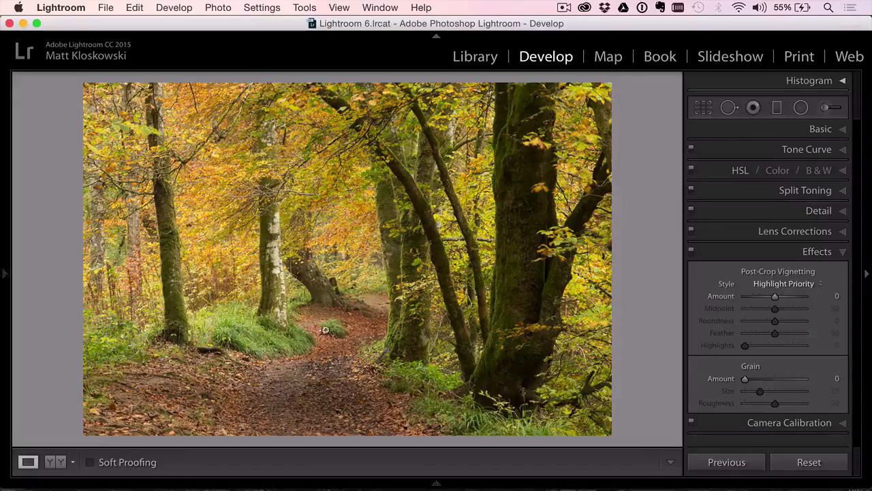
pyautogui.moveTo(351, 484)
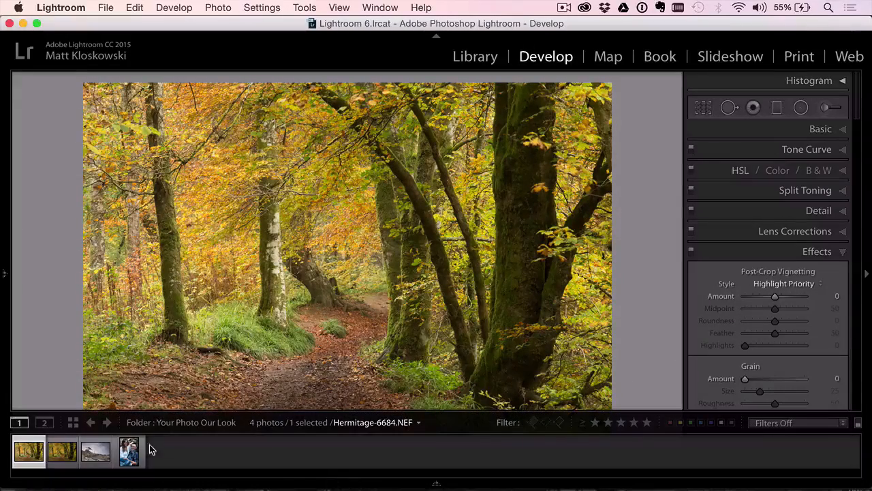
pyautogui.press('l')
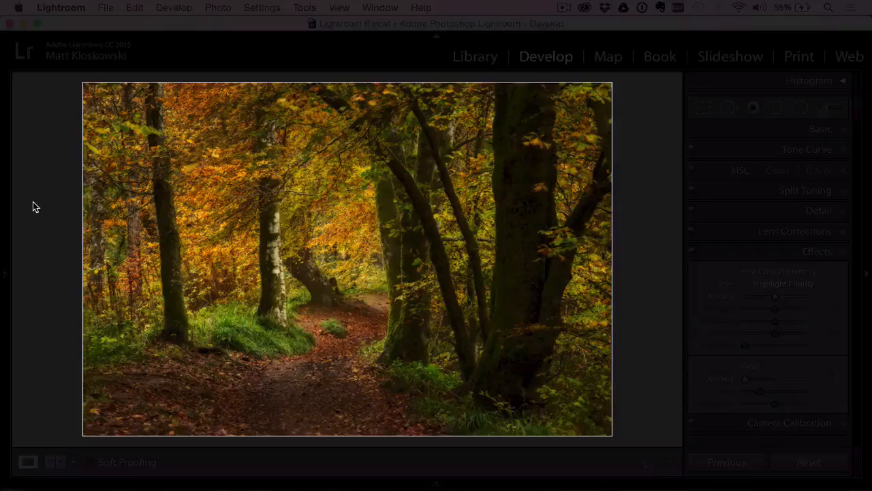
pyautogui.press('l')
pyautogui.press('\\')
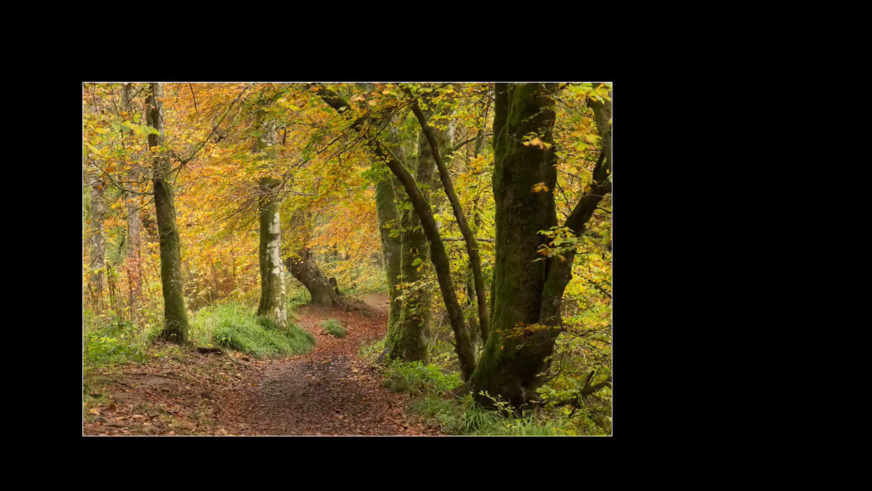
pyautogui.press('\\')
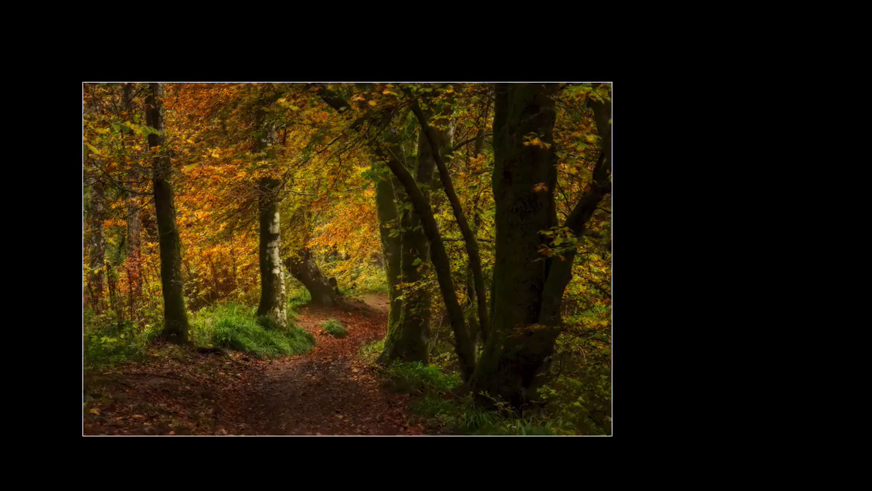
pyautogui.press('l')
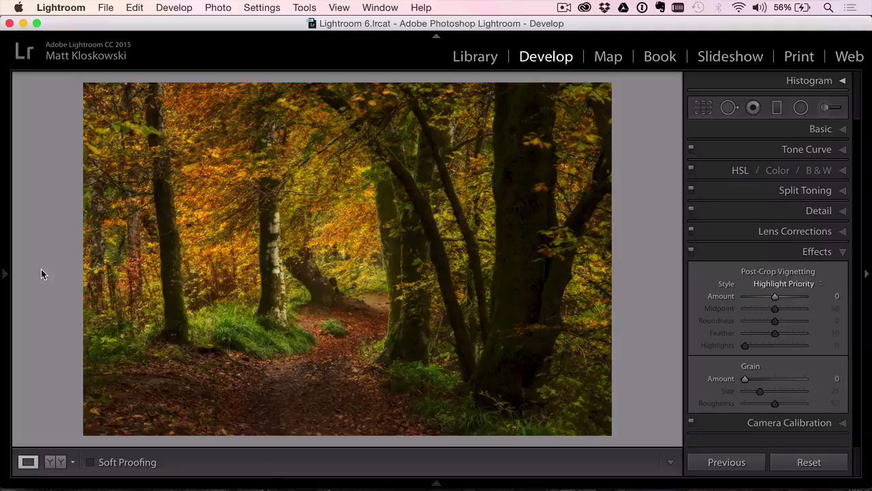
# - Open the couple portrait and set its white balance by sampling a neutral from the woman's white shirt
pyautogui.press('Right')
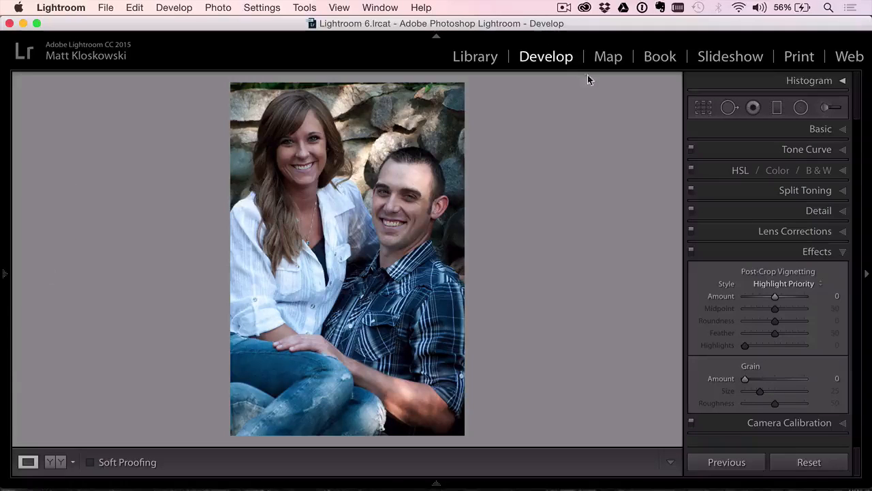
pyautogui.click(821, 251)
pyautogui.click(809, 132)
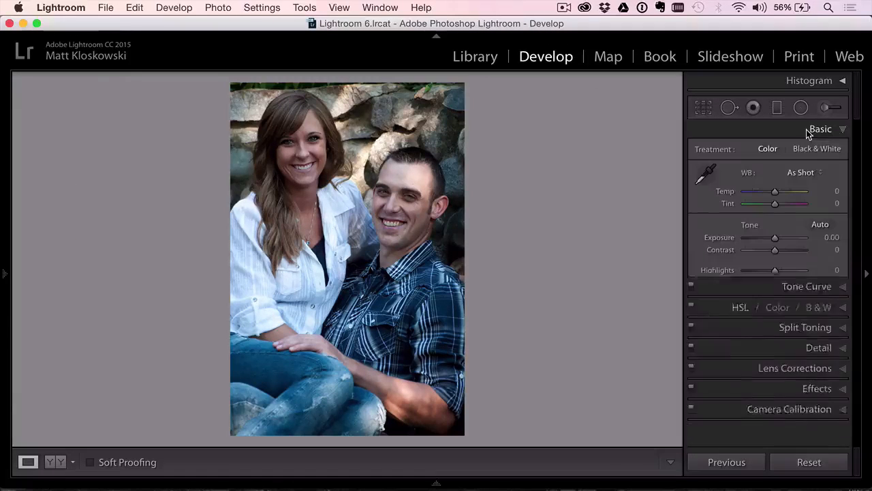
pyautogui.click(707, 174)
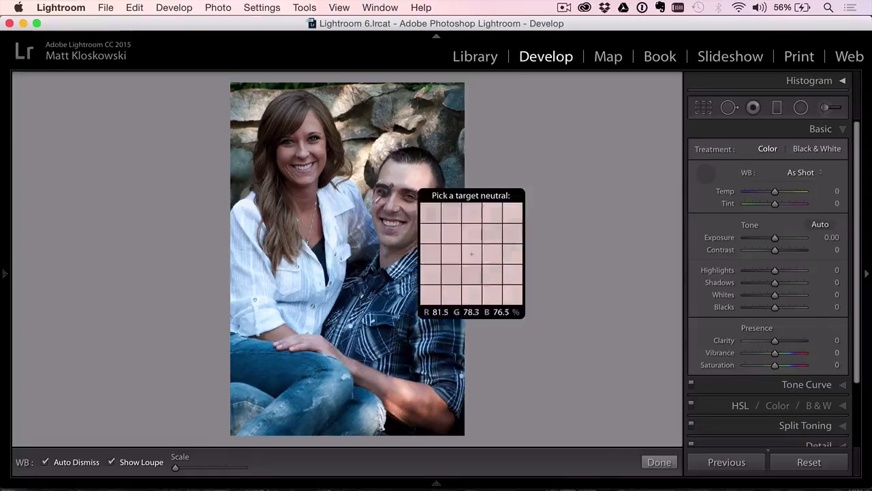
pyautogui.click(239, 267)
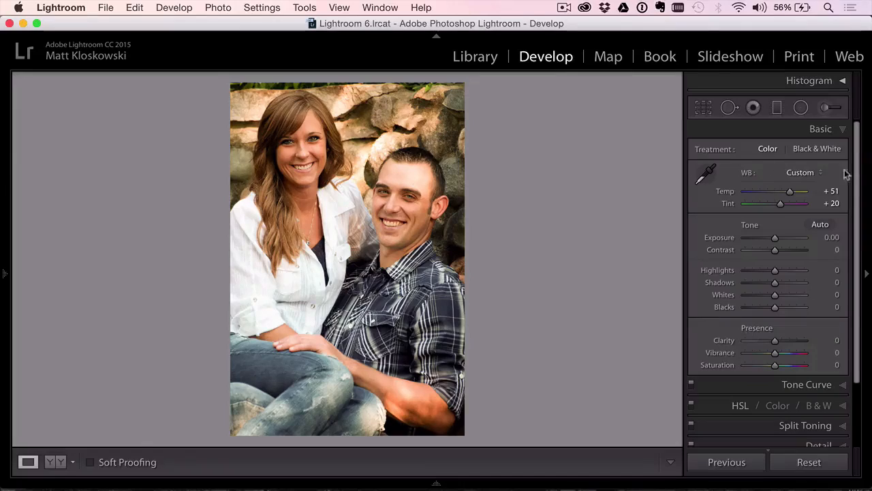
# - Set the portrait's Temp to +41, Exposure to −0.10 and Vibrance to +9
pyautogui.moveTo(790, 196); pyautogui.dragTo(787, 195)
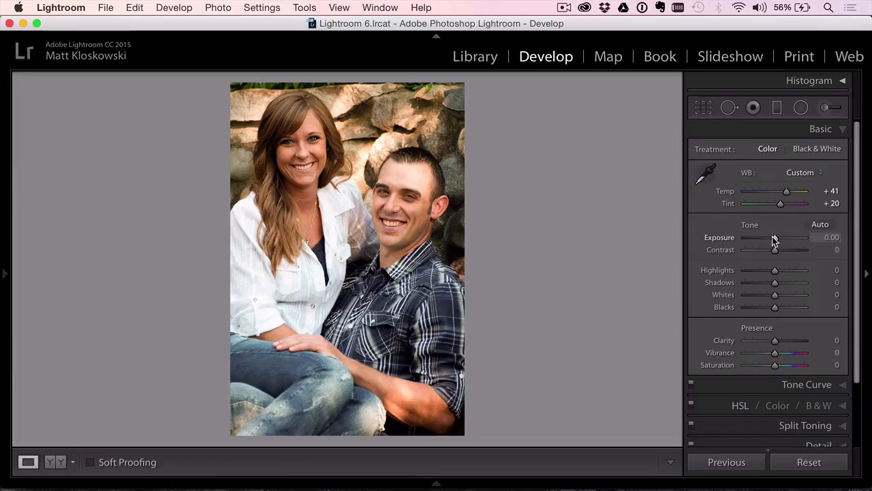
pyautogui.moveTo(775, 240); pyautogui.dragTo(775, 240)
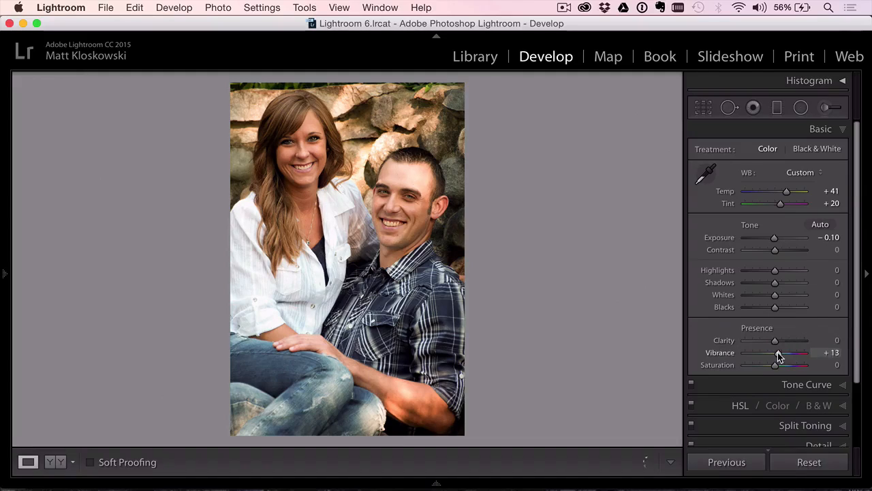
pyautogui.moveTo(778, 357); pyautogui.dragTo(781, 357)
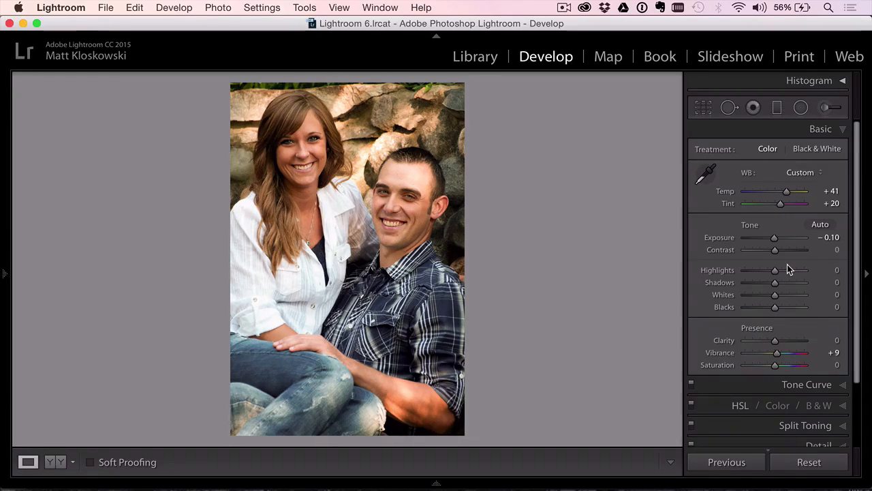
# - Set the portrait's Whites to +16 and Blacks to −9
pyautogui.press('alt')
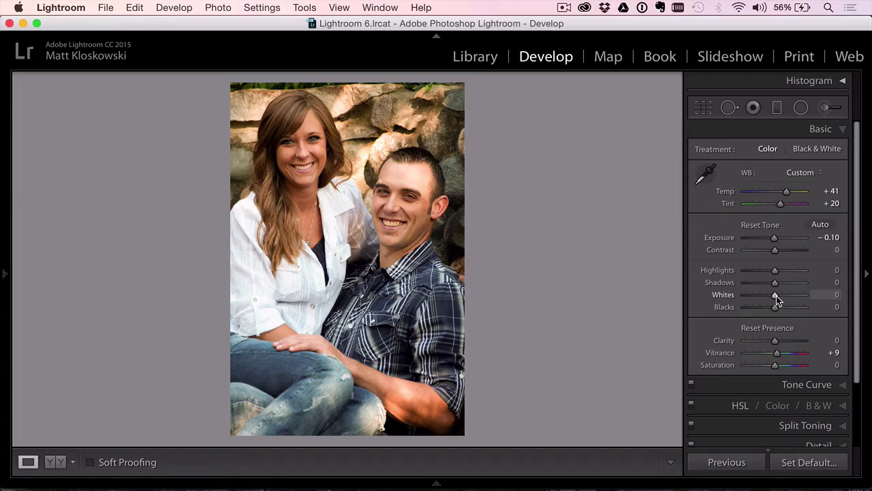
pyautogui.moveTo(777, 300); pyautogui.dragTo(772, 311)
pyautogui.scroll(-3, 770, 310)
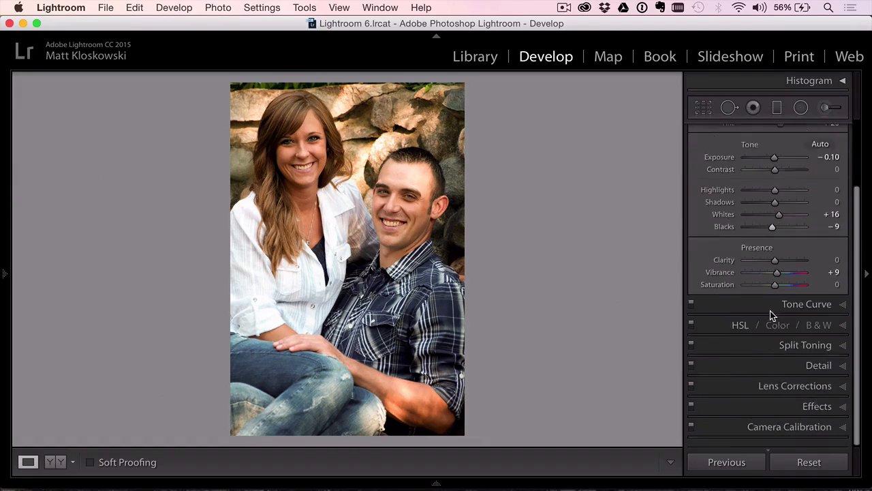
pyautogui.scroll(3, 770, 311)
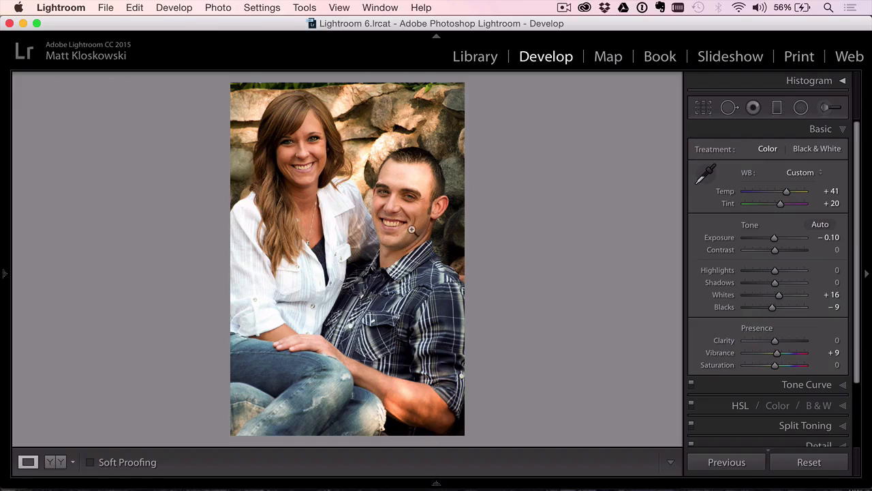
# - Draw a Radial Filter with Exposure −0.88 centred on the woman's face, undoing the stray second filter beside the photo
pyautogui.click(801, 109)
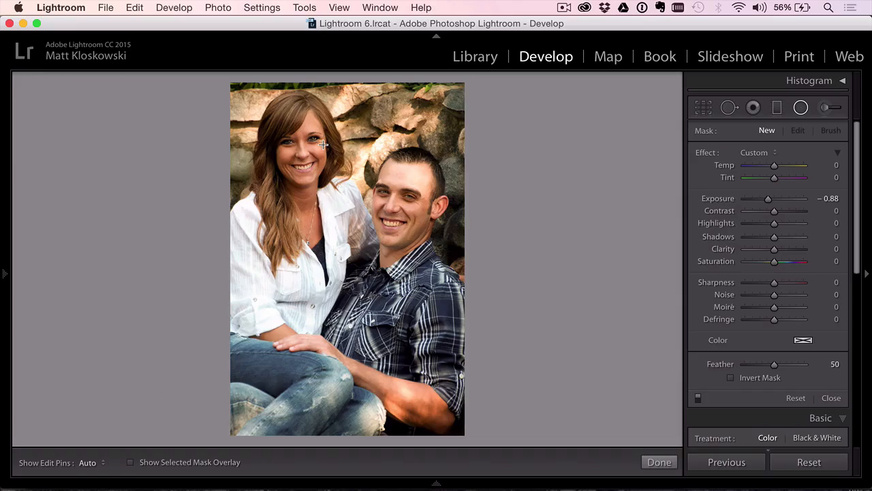
pyautogui.moveTo(323, 144); pyautogui.dragTo(452, 239)
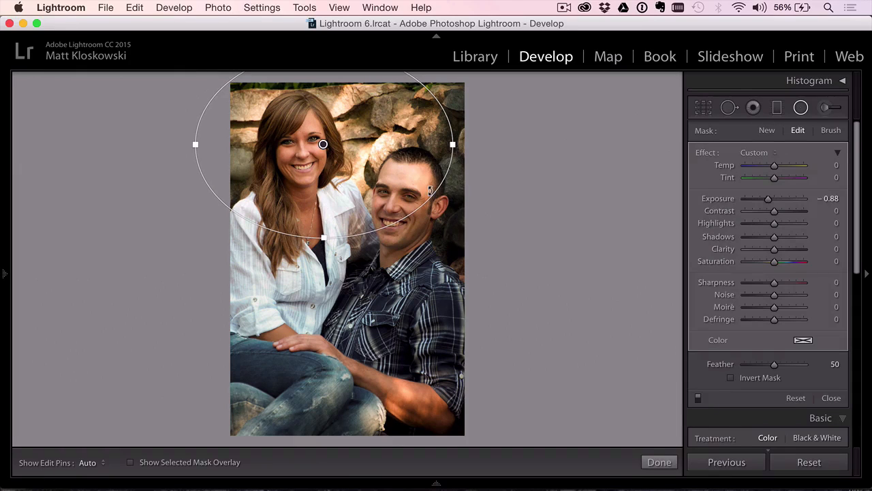
pyautogui.moveTo(326, 240)
pyautogui.mouseDown()
pyautogui.moveTo(324, 197)
pyautogui.moveTo(325, 244)
pyautogui.moveTo(324, 234)
pyautogui.mouseUp()
pyautogui.click(483, 129)
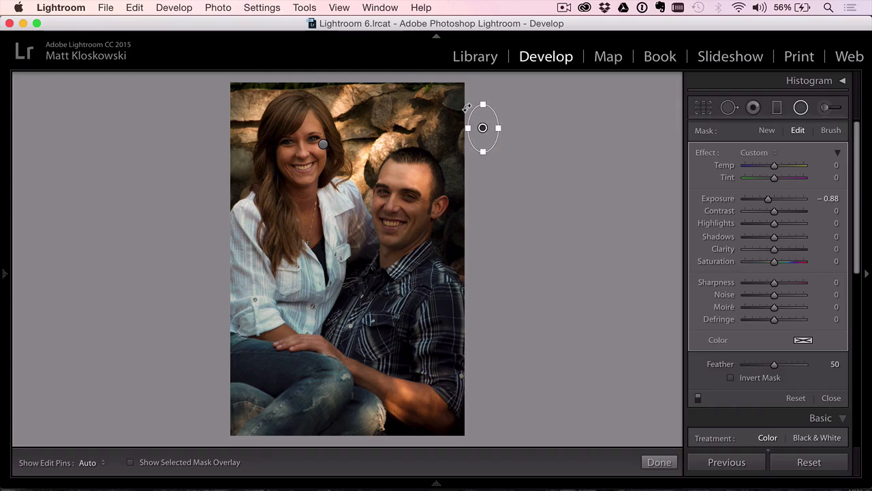
pyautogui.press('super+z')
# - Tilt, widen and reposition the Radial Filter into a diagonal ellipse around both faces and set its Exposure to −1.78
pyautogui.click(321, 143)
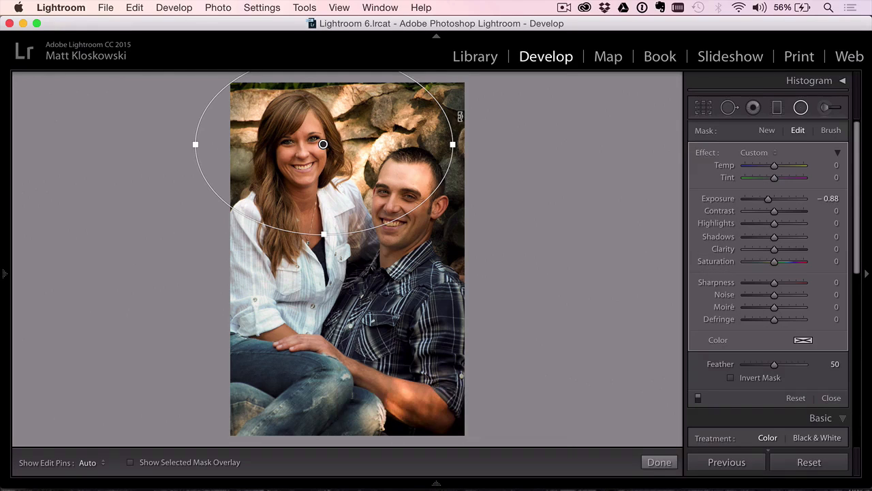
pyautogui.moveTo(455, 112); pyautogui.dragTo(469, 167)
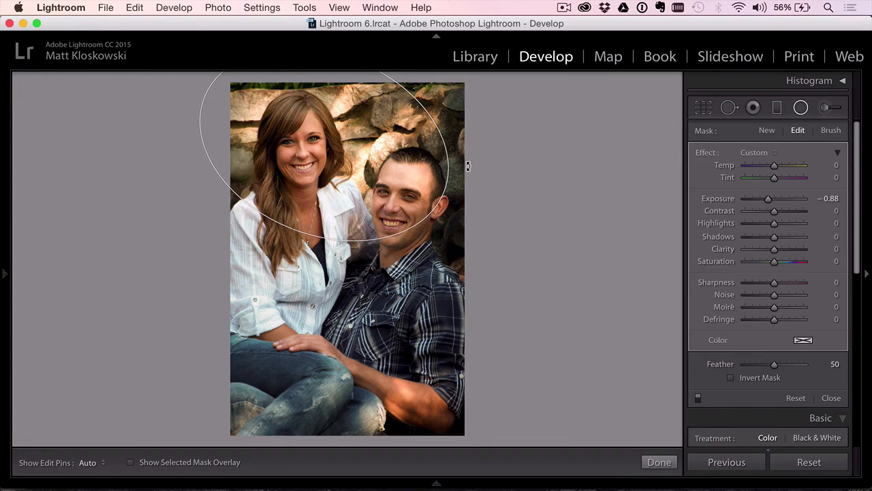
pyautogui.moveTo(322, 144); pyautogui.dragTo(344, 176)
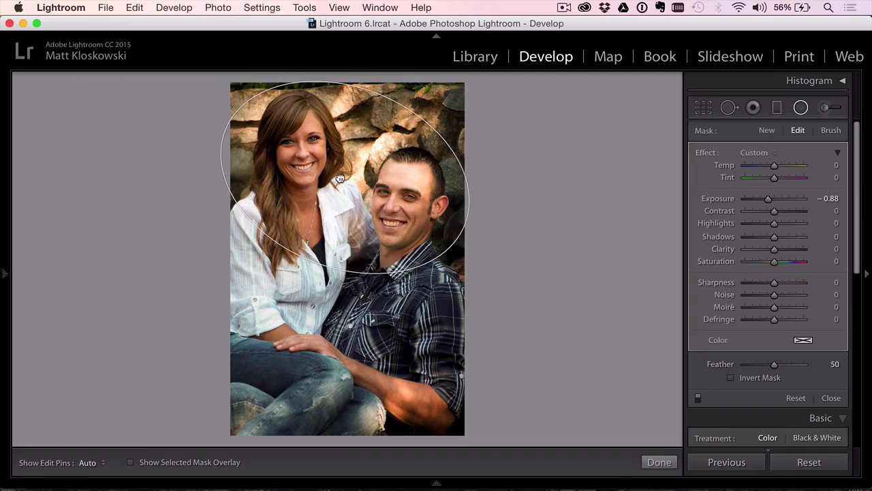
pyautogui.moveTo(223, 129); pyautogui.dragTo(156, 98)
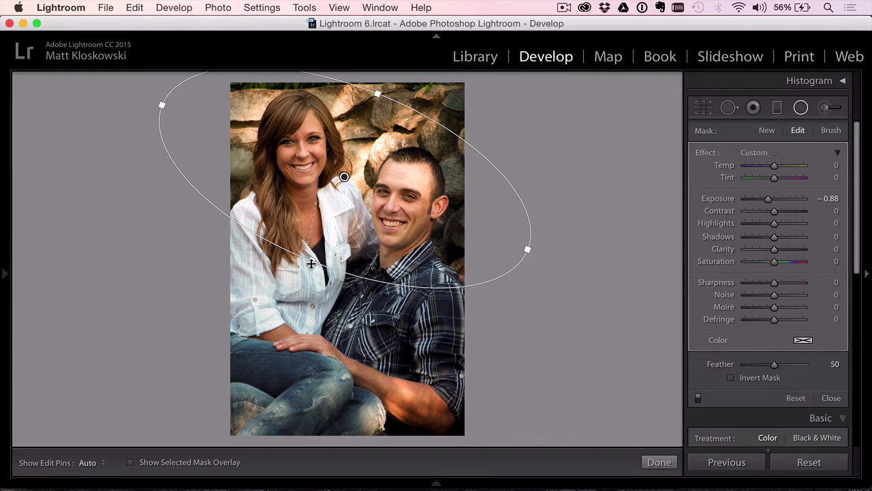
pyautogui.moveTo(312, 260); pyautogui.dragTo(304, 278)
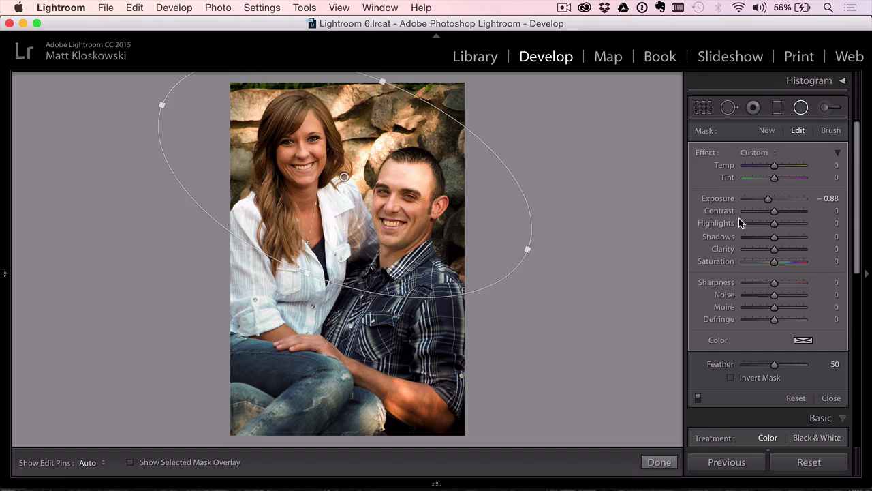
pyautogui.moveTo(768, 197); pyautogui.dragTo(760, 201)
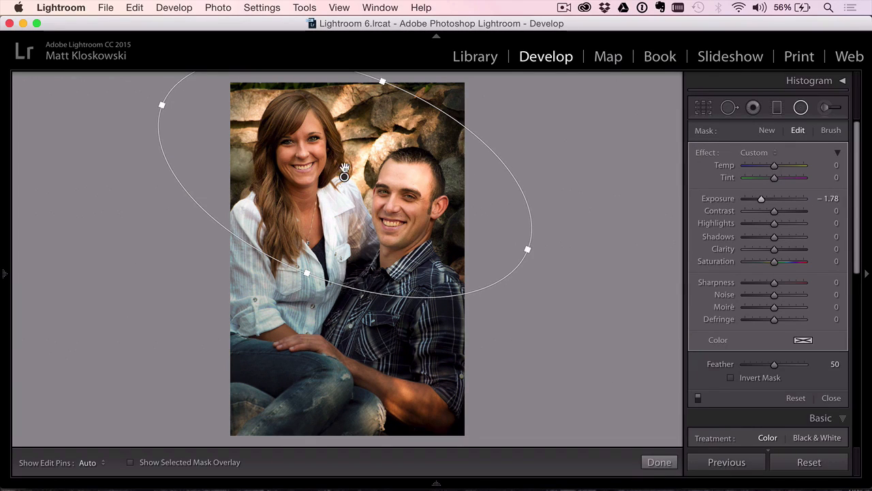
pyautogui.moveTo(344, 177)
pyautogui.mouseDown()
pyautogui.moveTo(329, 176)
pyautogui.moveTo(338, 175)
pyautogui.mouseUp()
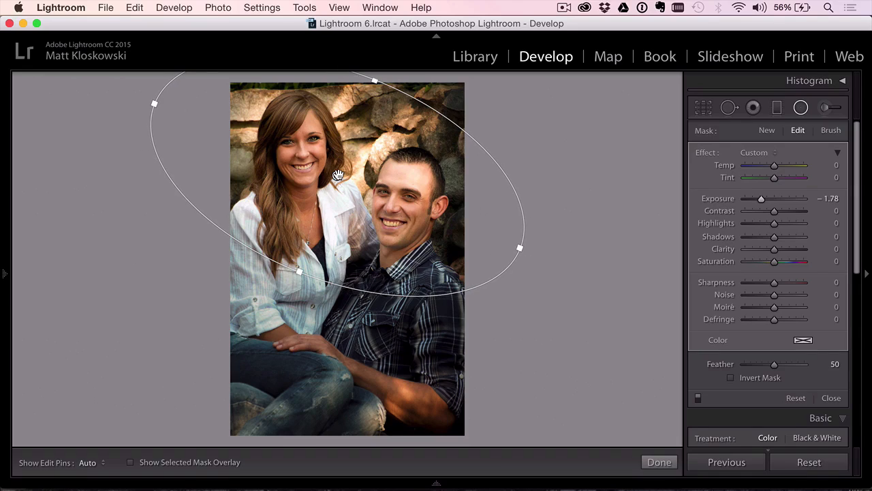
# - Paint over both faces with a size 9.0 Adjustment Brush and set its Exposure to 0.37
pyautogui.click(835, 109)
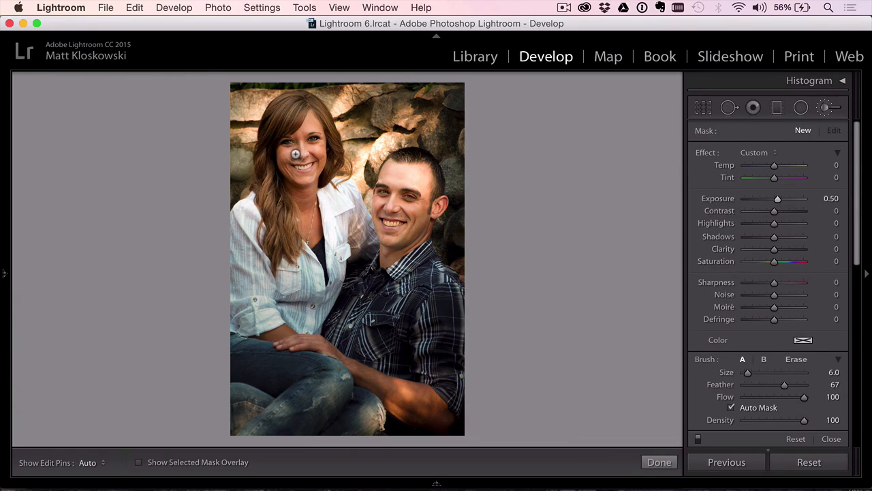
pyautogui.press(']')
pyautogui.press(']')
pyautogui.press(']')
pyautogui.press('h')
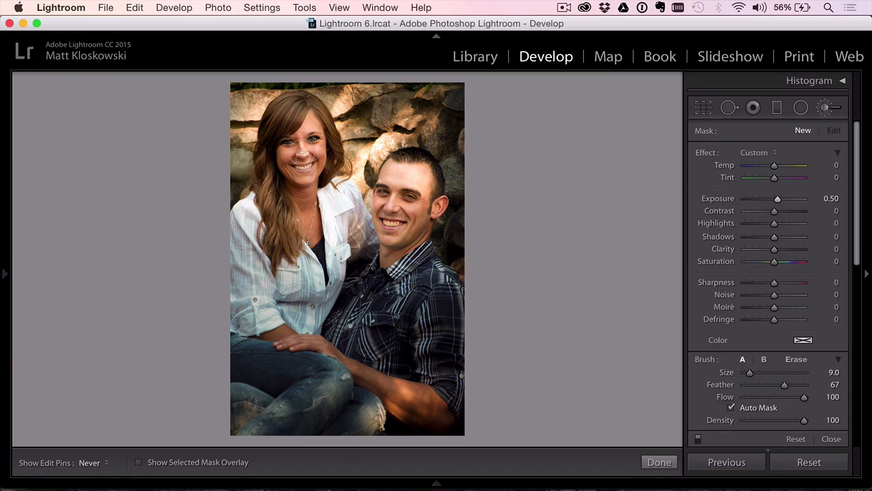
pyautogui.moveTo(307, 186); pyautogui.dragTo(307, 189)
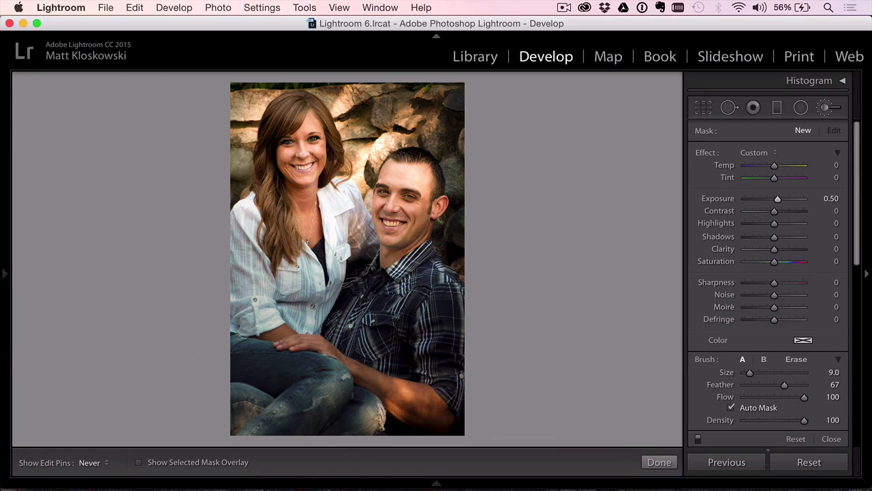
pyautogui.moveTo(301, 154); pyautogui.dragTo(299, 126)
pyautogui.moveTo(397, 205)
pyautogui.mouseDown()
pyautogui.moveTo(395, 243)
pyautogui.moveTo(413, 233)
pyautogui.mouseUp()
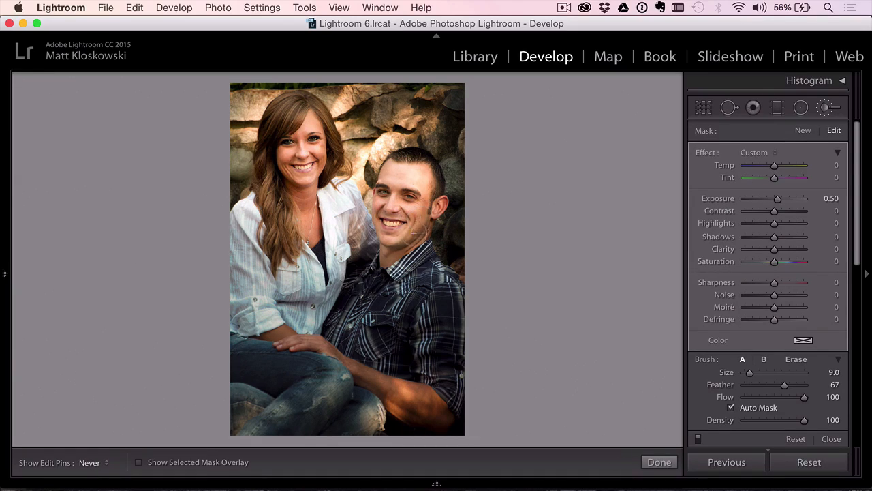
pyautogui.press('h')
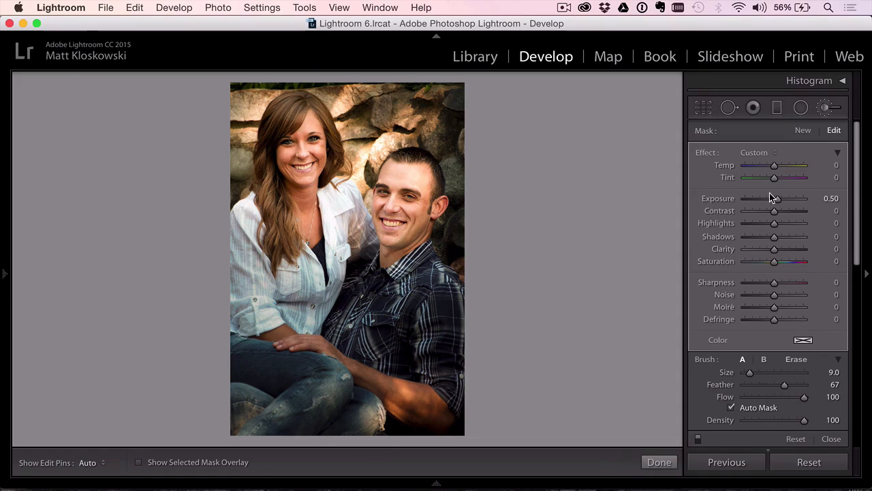
pyautogui.moveTo(778, 201); pyautogui.dragTo(776, 202)
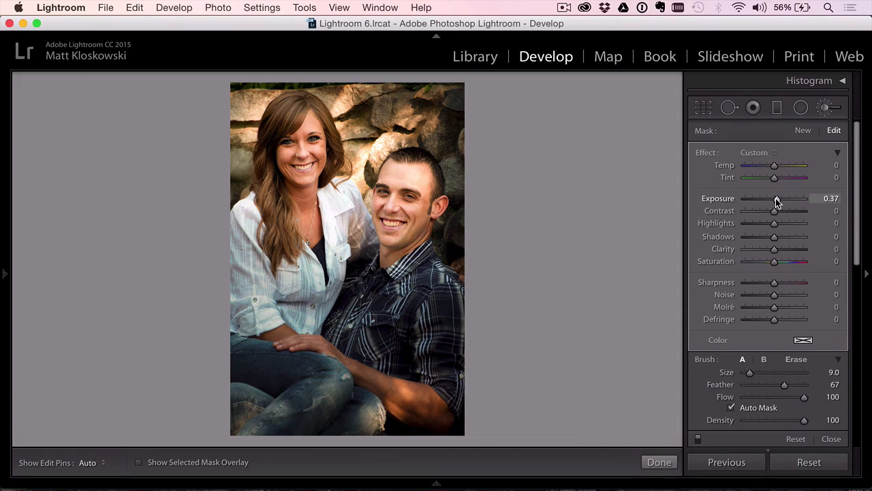
pyautogui.click(831, 439)
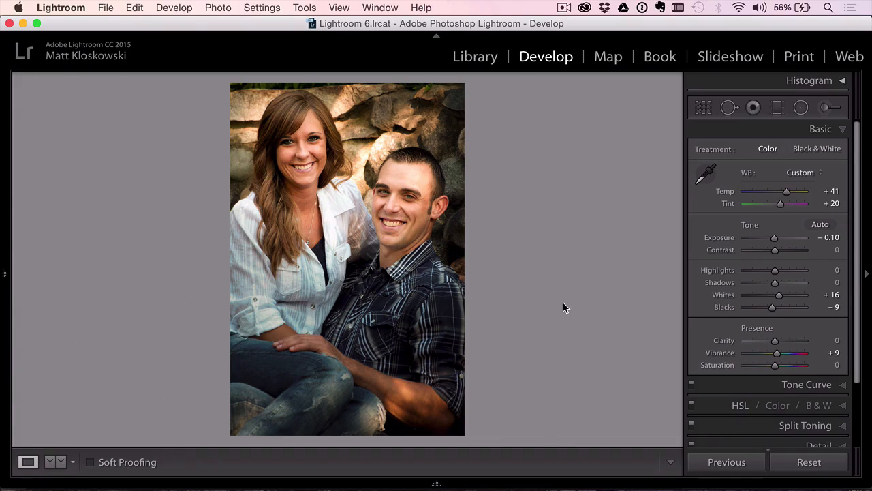
# - Compare the portrait with its unedited version and send it to Perfect Layers 9
pyautogui.press('\\')
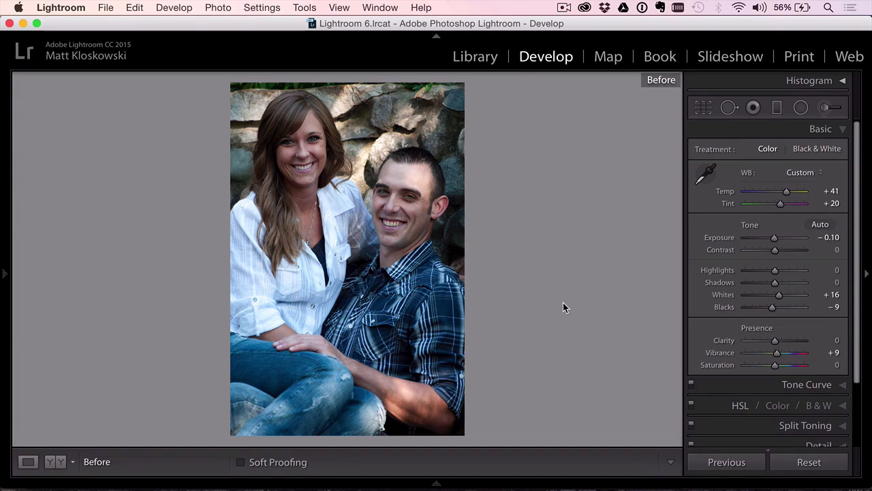
pyautogui.press('\\')
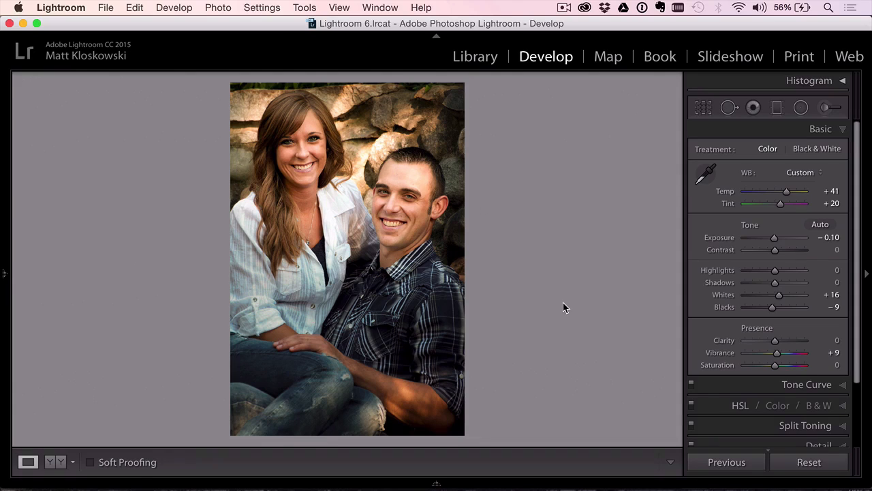
pyautogui.click(109, 8)
pyautogui.moveTo(169, 268)
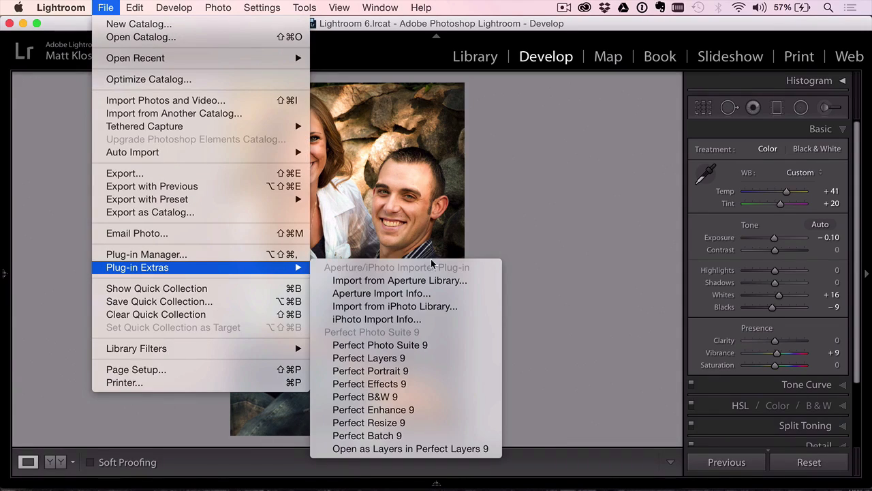
pyautogui.click(404, 358)
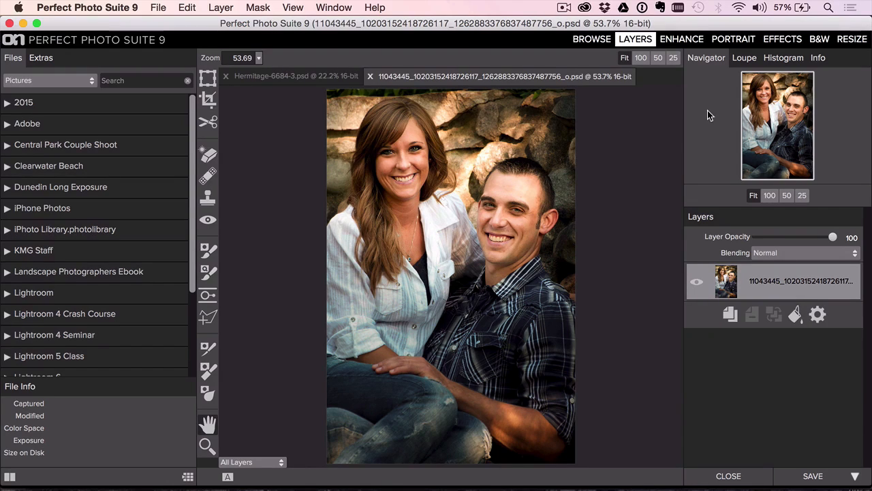
# - Activate the woman's face in the Portrait module and fit the control points to the outline of the eye on the image's left
pyautogui.click(737, 41)
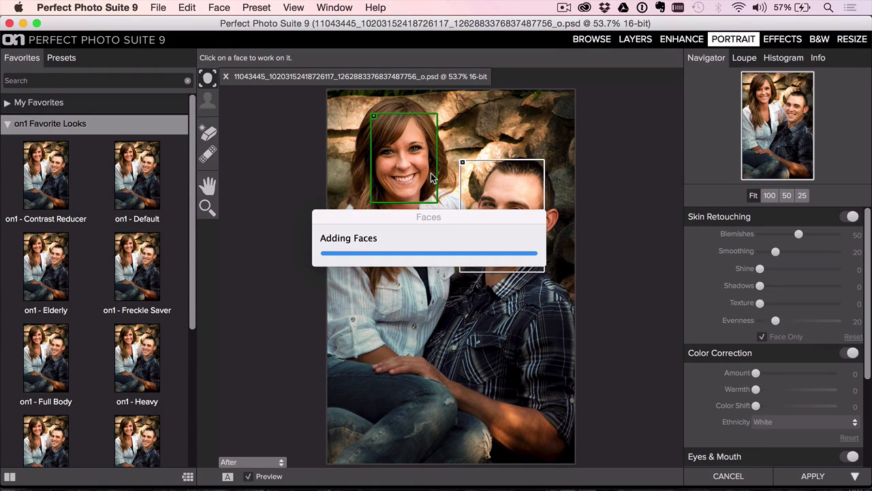
pyautogui.click(398, 159)
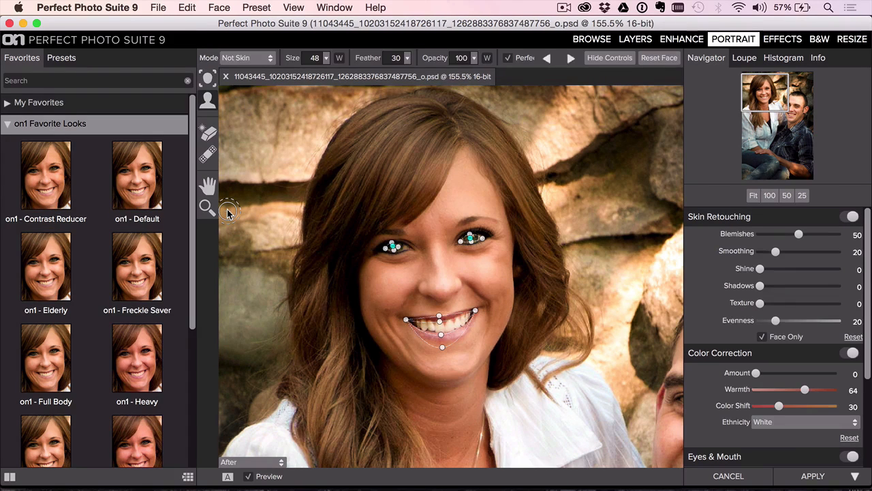
pyautogui.click(207, 208)
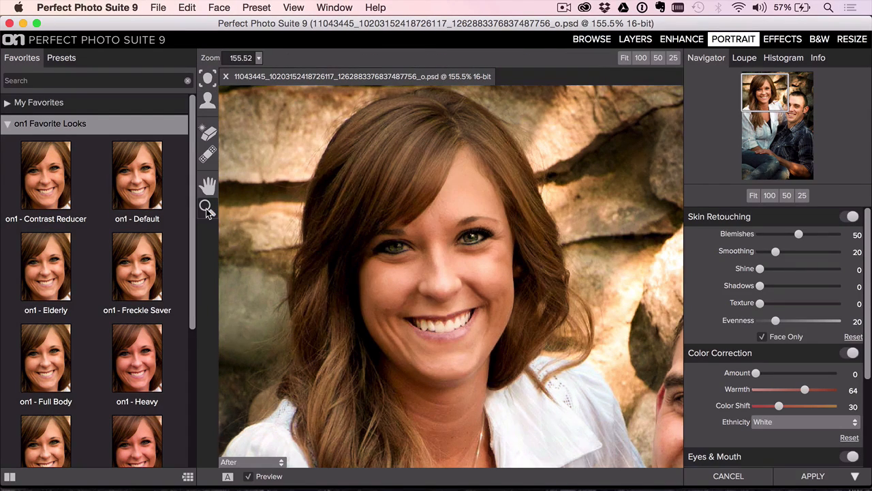
pyautogui.click(438, 252)
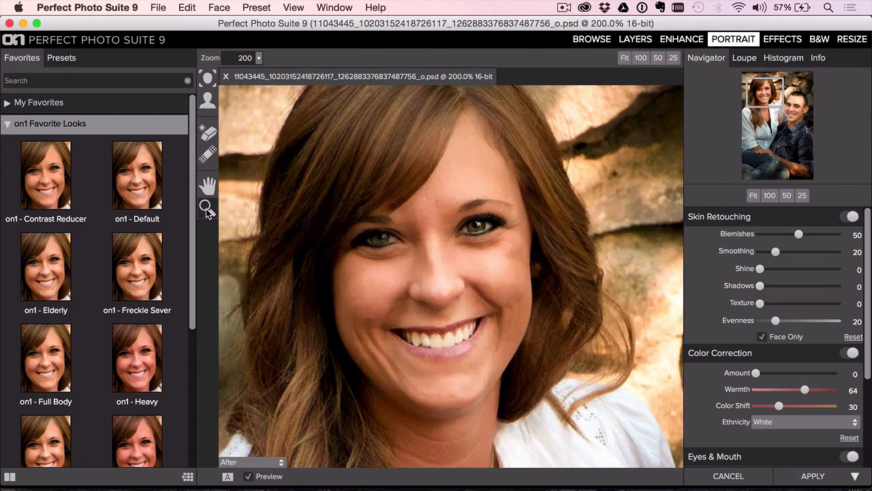
pyautogui.click(208, 77)
pyautogui.click(385, 152)
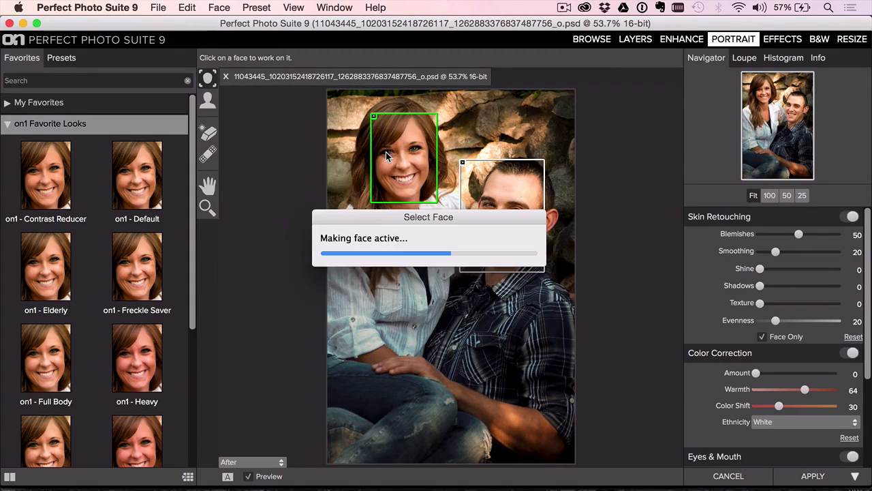
pyautogui.press('super+plus')
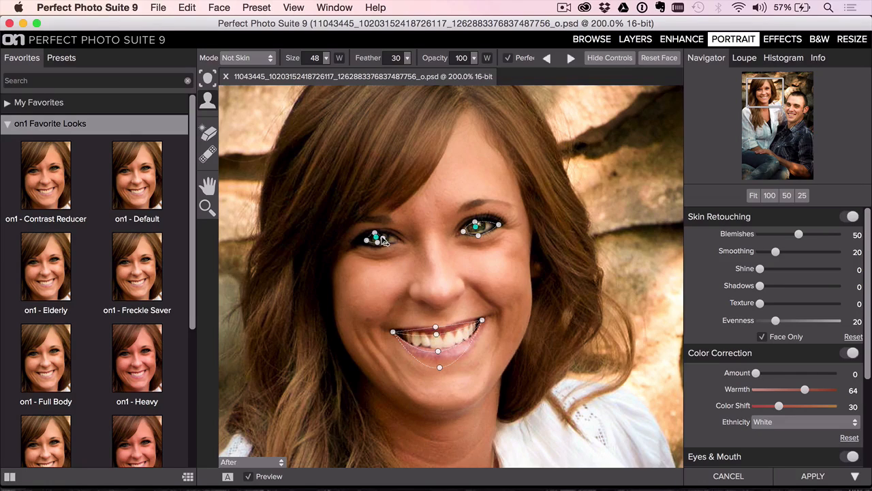
pyautogui.moveTo(383, 241)
pyautogui.mouseDown()
pyautogui.moveTo(400, 239)
pyautogui.moveTo(380, 249)
pyautogui.mouseUp()
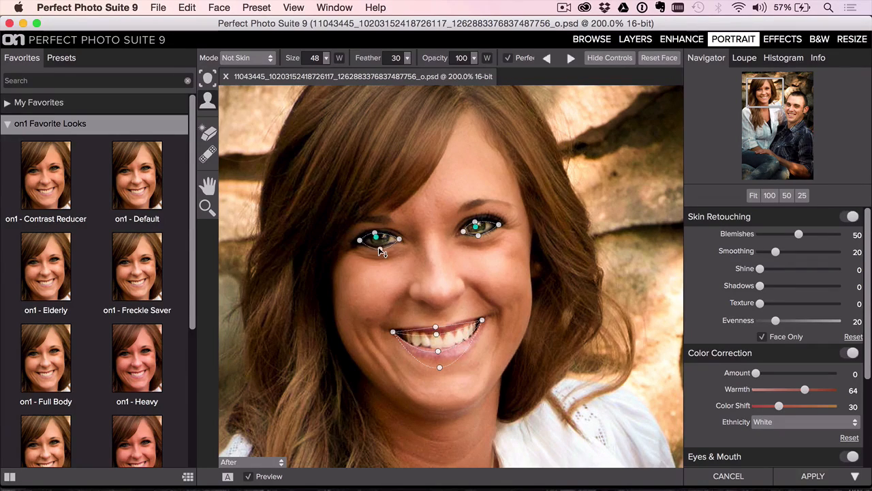
# - Raise the woman's eye Detail slightly and set her skin retouching Shine to 12
pyautogui.scroll(-4, 830, 321)
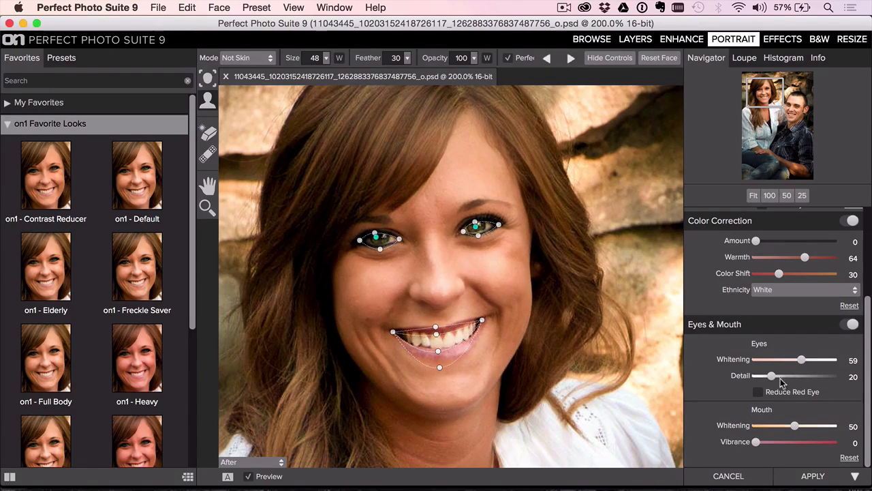
pyautogui.moveTo(772, 375); pyautogui.dragTo(777, 375)
pyautogui.scroll(3, 804, 334)
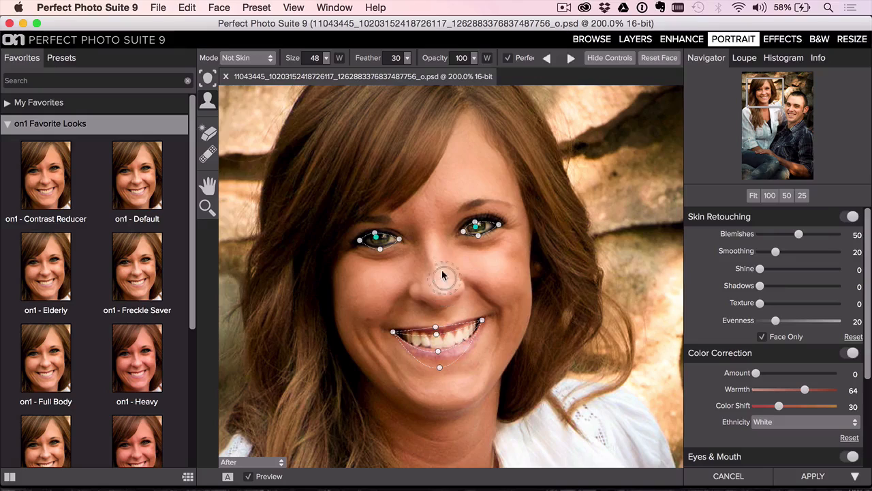
pyautogui.moveTo(765, 270)
pyautogui.mouseDown()
pyautogui.moveTo(804, 269)
pyautogui.moveTo(770, 269)
pyautogui.mouseUp()
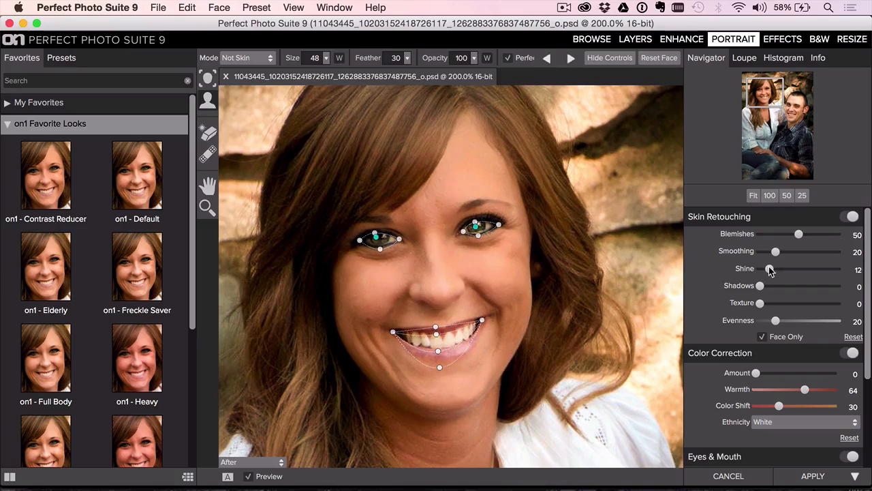
# - Activate the man's face and soften the shadows under both eyes using the Retouch Brush at sizes 40 and 30 and 47 opacity
pyautogui.click(208, 78)
pyautogui.click(509, 202)
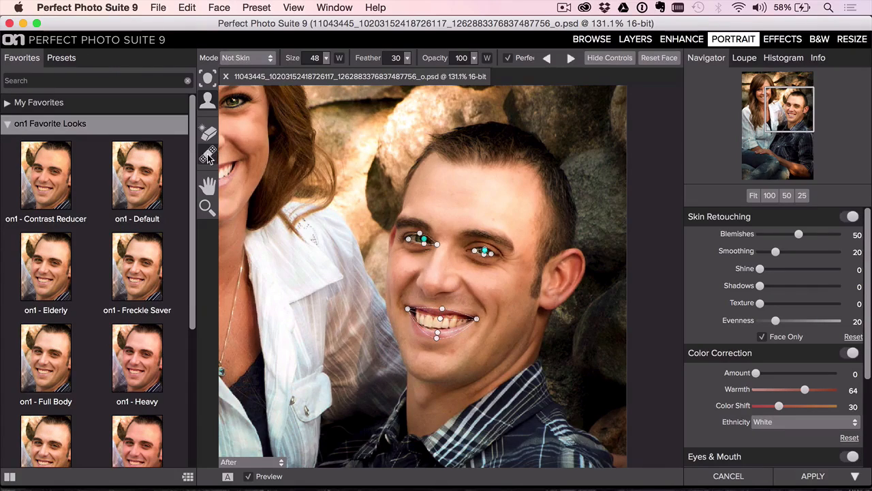
pyautogui.click(207, 155)
pyautogui.press('super+plus')
pyautogui.press('super+plus')
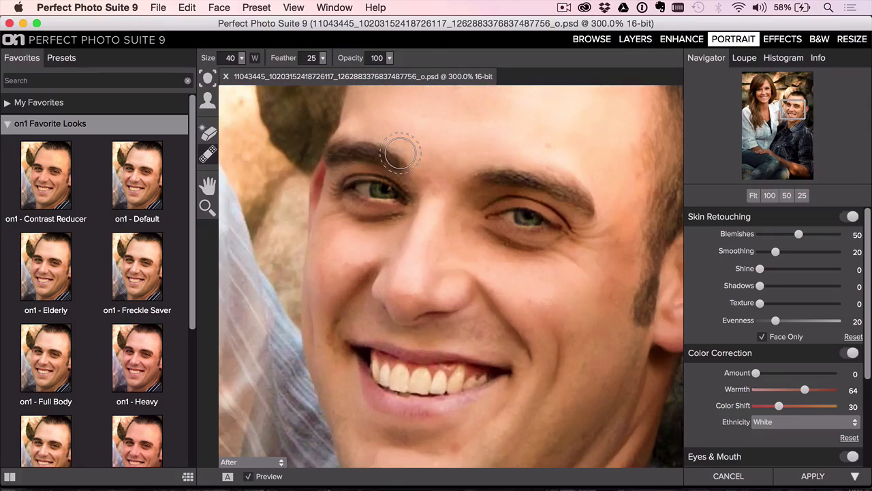
pyautogui.click(387, 59)
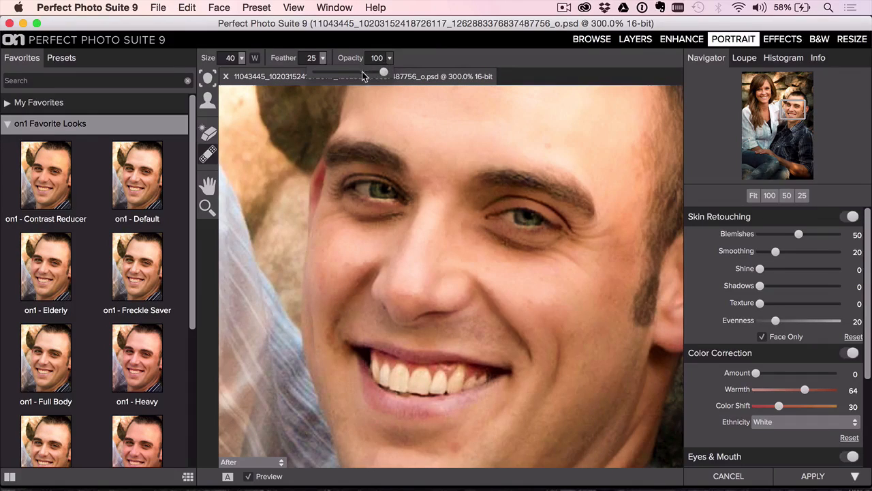
pyautogui.moveTo(364, 76); pyautogui.dragTo(349, 75)
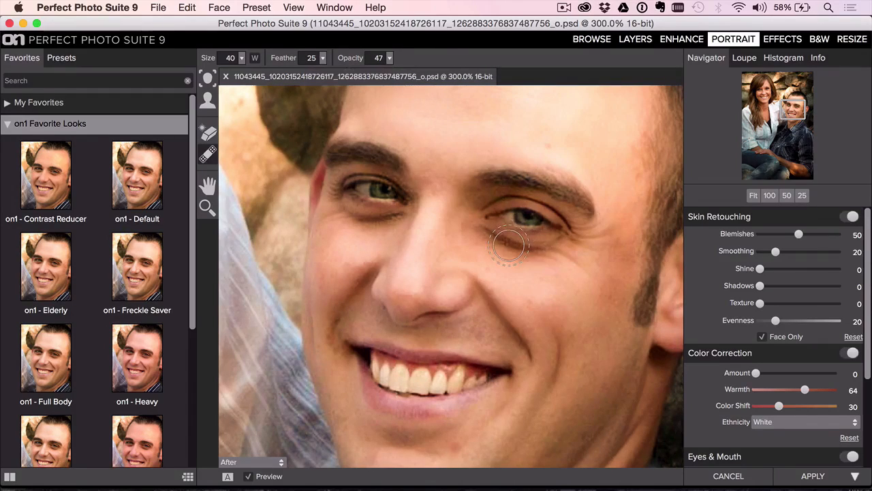
pyautogui.moveTo(478, 236); pyautogui.dragTo(565, 254)
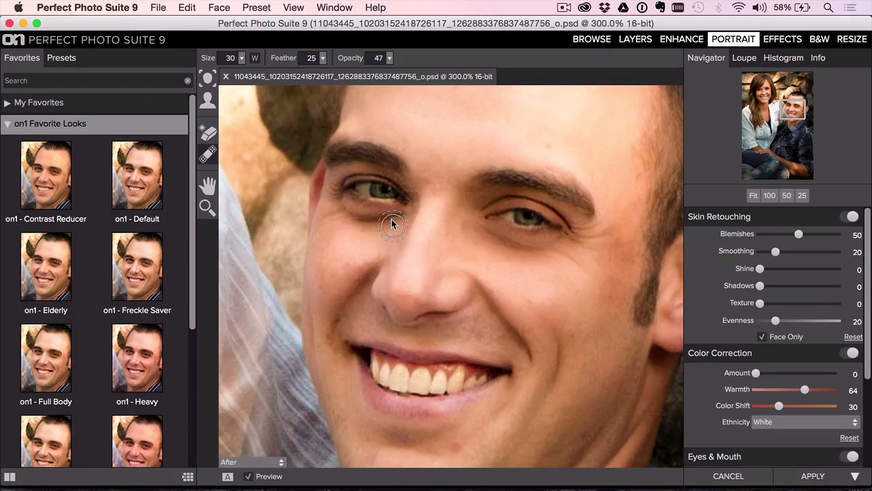
pyautogui.moveTo(396, 222); pyautogui.dragTo(342, 219)
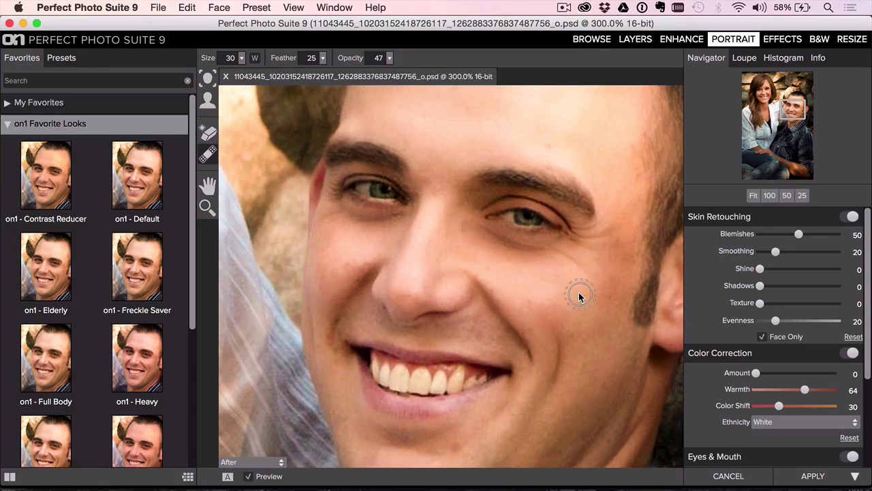
# - Take the portrait into the Effects module and fit the whole photo in the preview
pyautogui.click(789, 41)
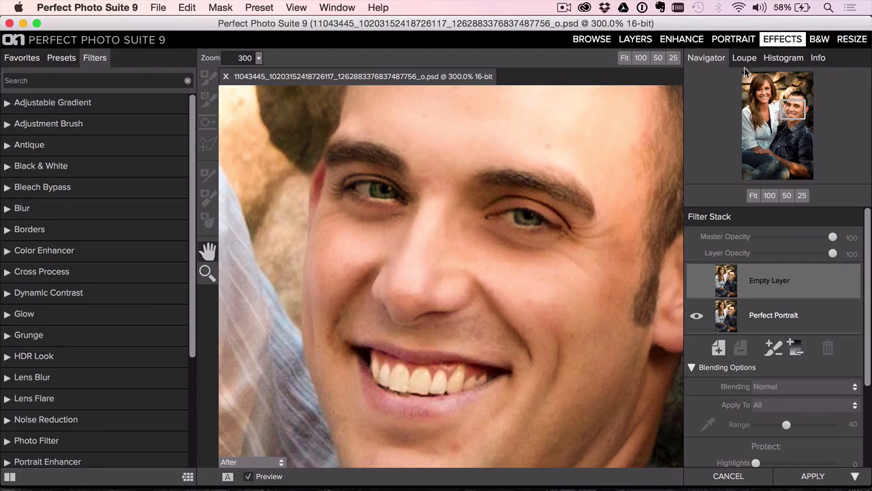
pyautogui.doubleClick(206, 274)
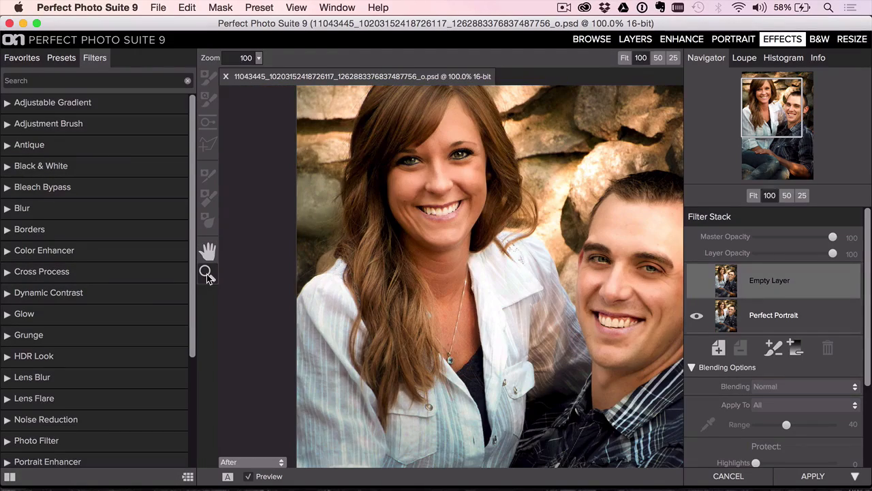
pyautogui.keyDown('alt'); pyautogui.click(469, 190); pyautogui.keyUp('alt')
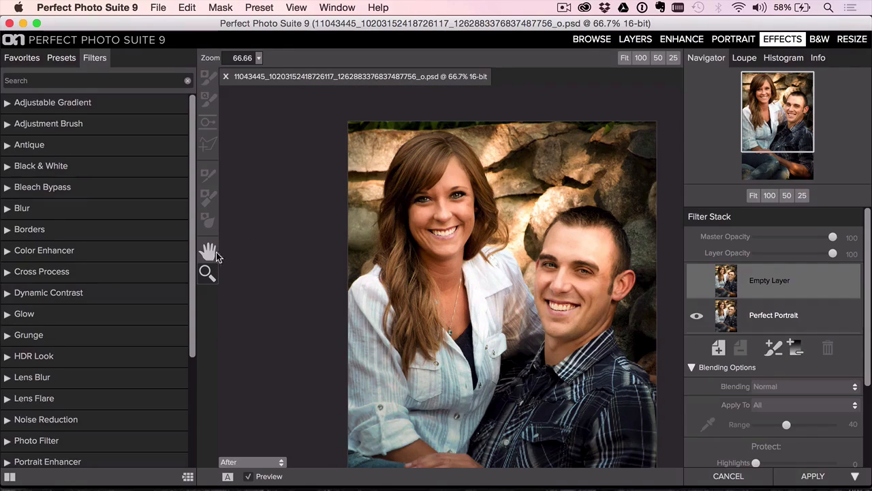
pyautogui.doubleClick(213, 251)
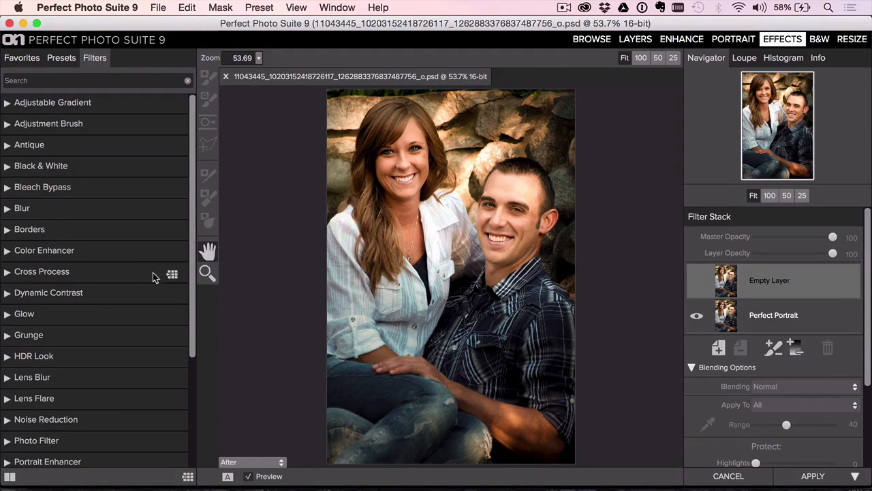
# - Try the Photo Filter looks 81A Warming and Warm Polarizer on the portrait, keeping the layer opacity at 100
pyautogui.scroll(-5, 77, 290)
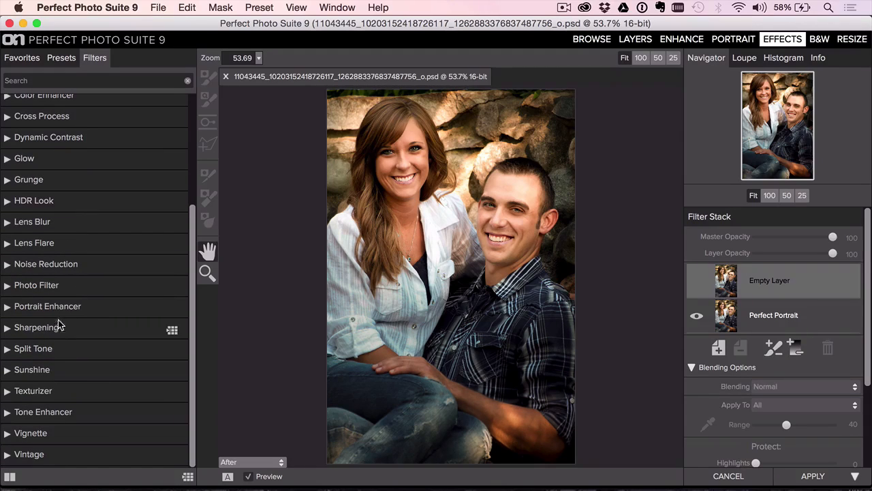
pyautogui.click(63, 285)
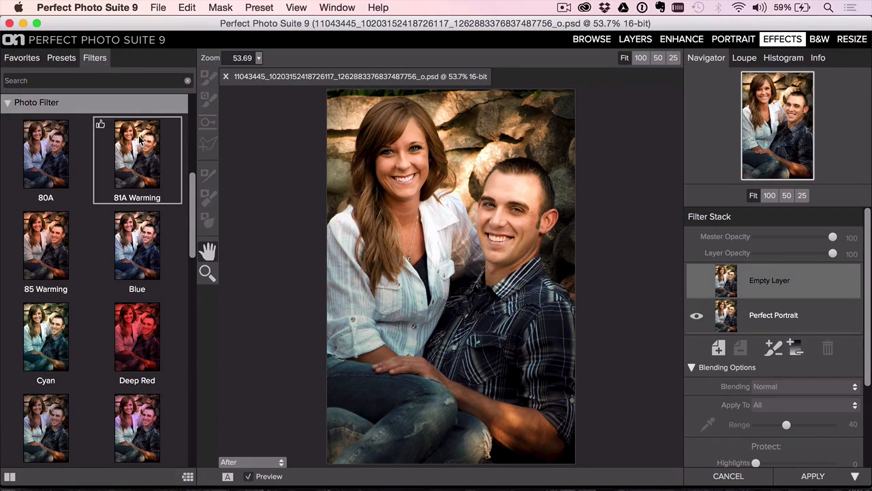
pyautogui.click(140, 139)
pyautogui.scroll(-10, 140, 143)
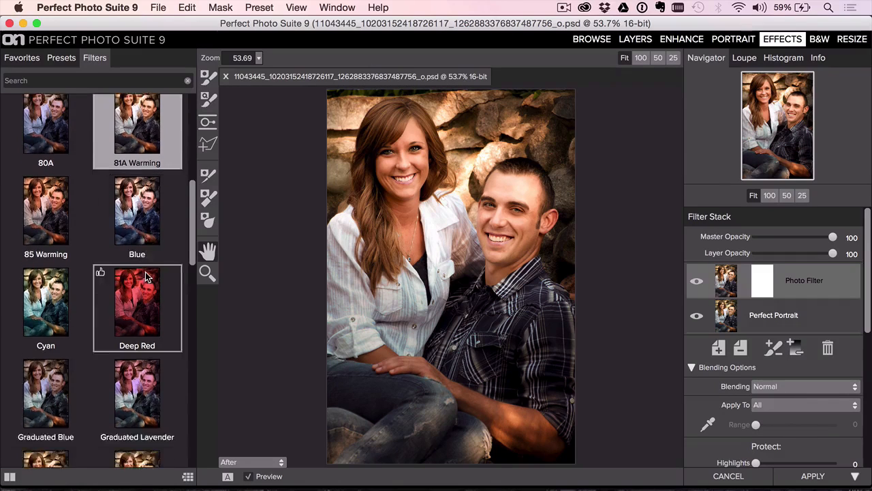
pyautogui.click(136, 143)
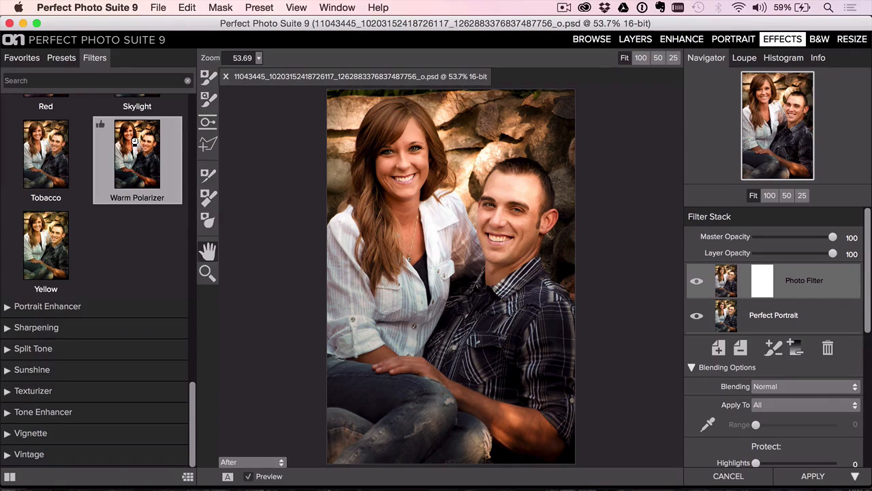
pyautogui.scroll(10, 136, 141)
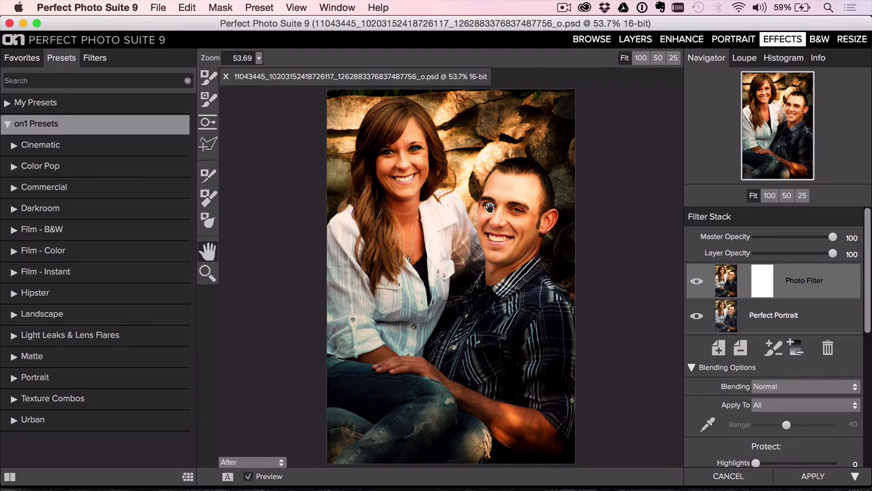
pyautogui.moveTo(821, 257)
pyautogui.mouseDown()
pyautogui.moveTo(784, 255)
pyautogui.moveTo(832, 253)
pyautogui.mouseUp()
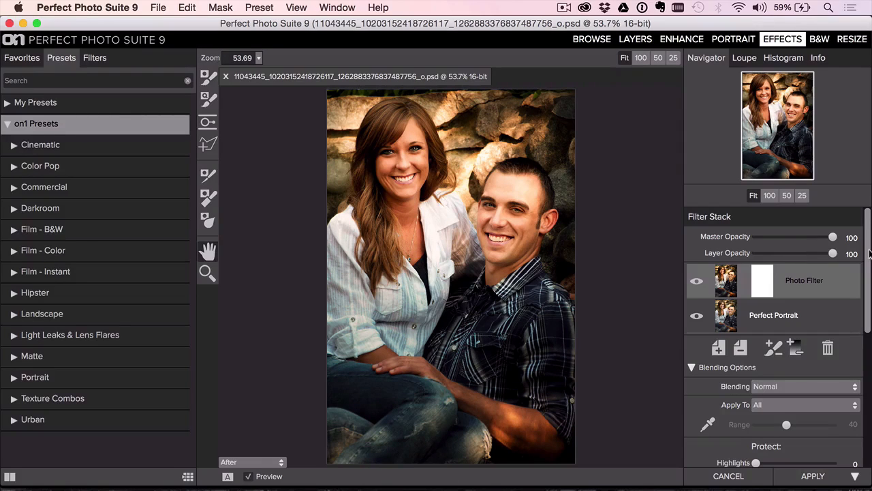
# - Try the Hipster presets Brandon and SOHO, lowering the SOHO Texturizer layer's opacity to 61
pyautogui.click(56, 292)
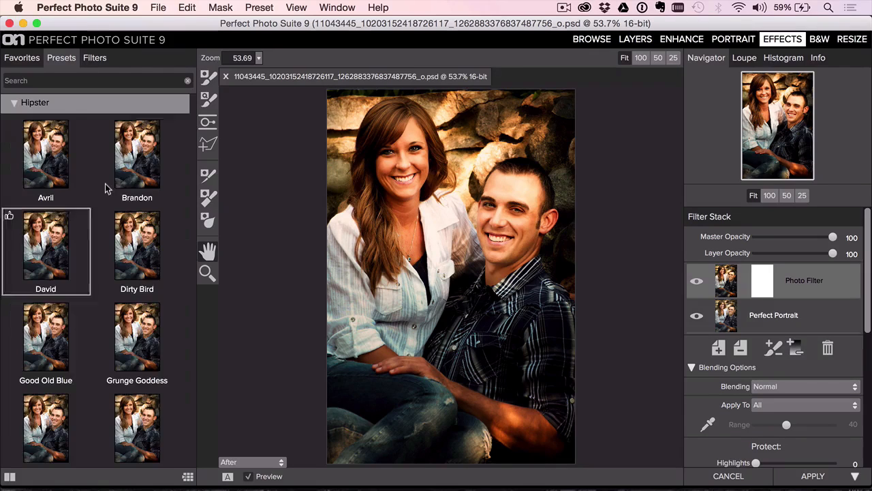
pyautogui.click(131, 154)
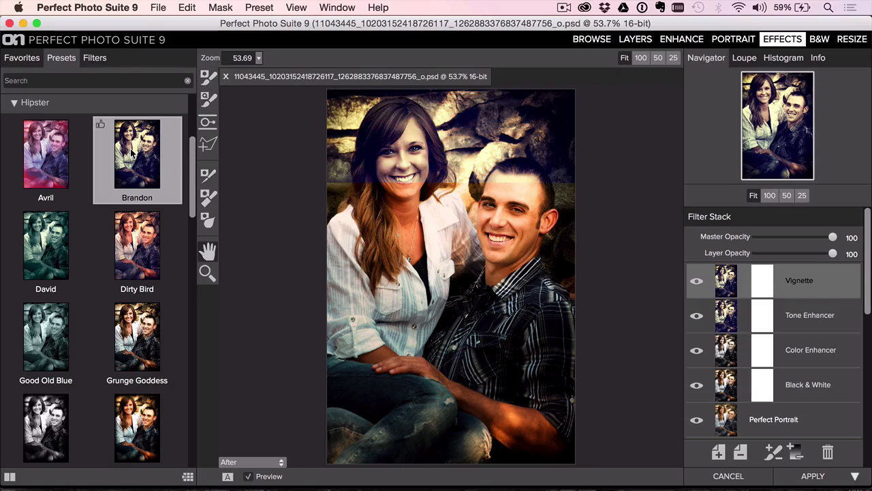
pyautogui.scroll(-3, 134, 225)
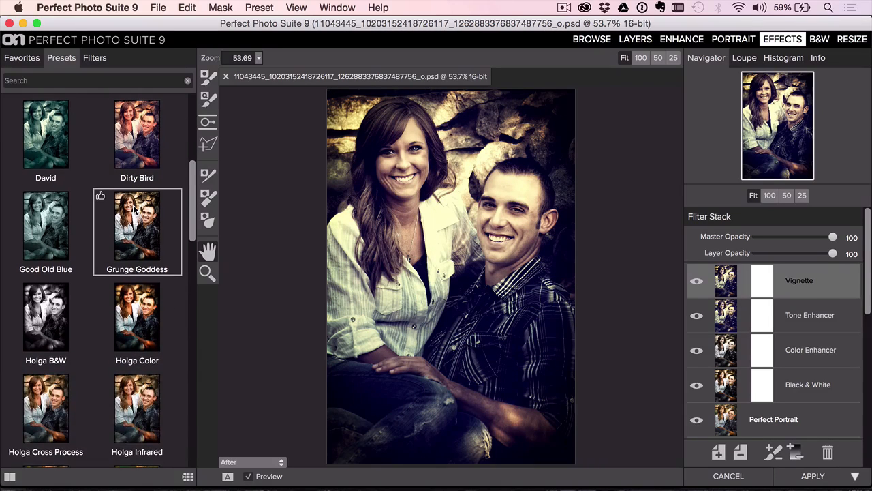
pyautogui.scroll(-1, 141, 232)
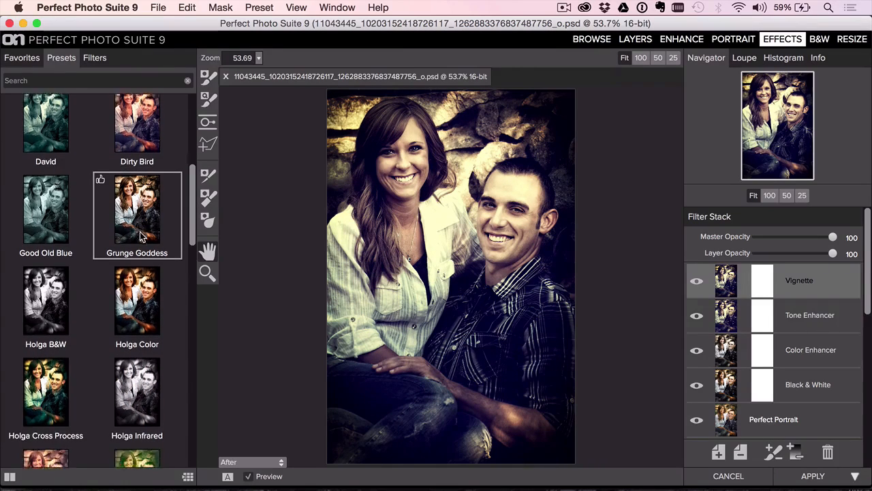
pyautogui.scroll(-10, 140, 236)
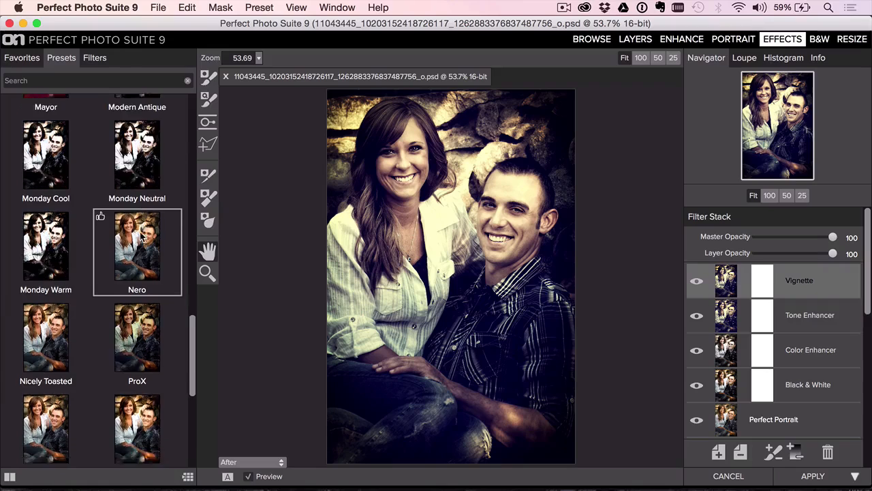
pyautogui.scroll(-5, 140, 235)
pyautogui.click(134, 129)
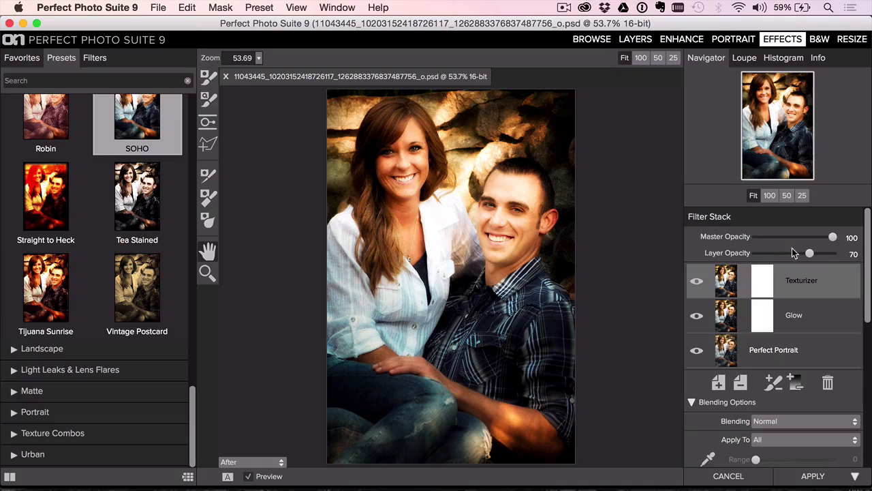
pyautogui.moveTo(793, 253)
pyautogui.mouseDown()
pyautogui.moveTo(765, 254)
pyautogui.moveTo(804, 254)
pyautogui.mouseUp()
# - Give the portrait the Faded Matte - Simple preset from the Matte category and apply the effects
pyautogui.click(63, 389)
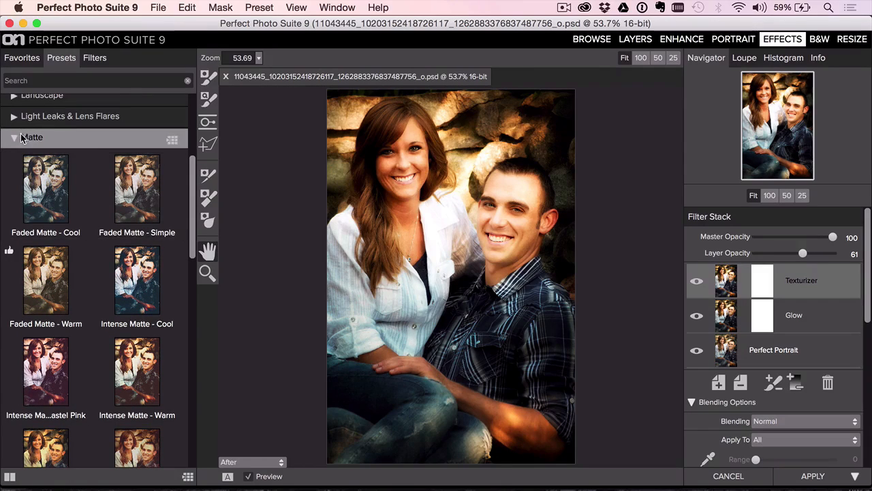
pyautogui.click(140, 197)
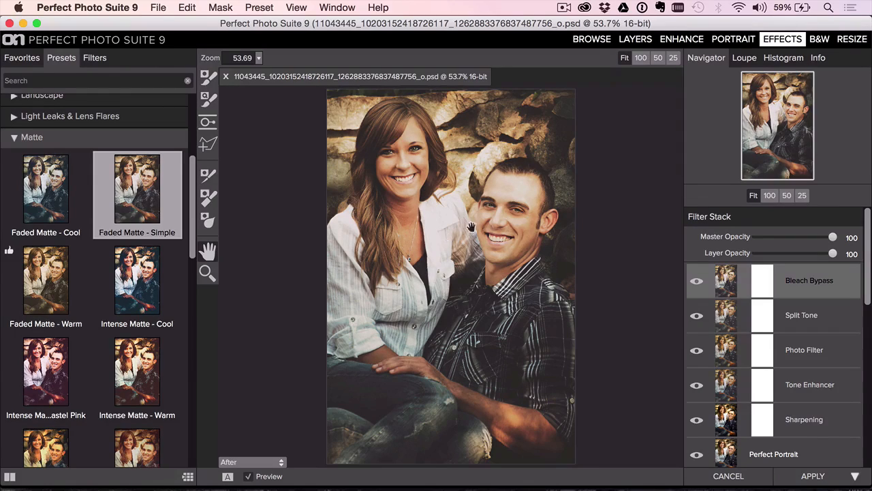
pyautogui.click(812, 477)
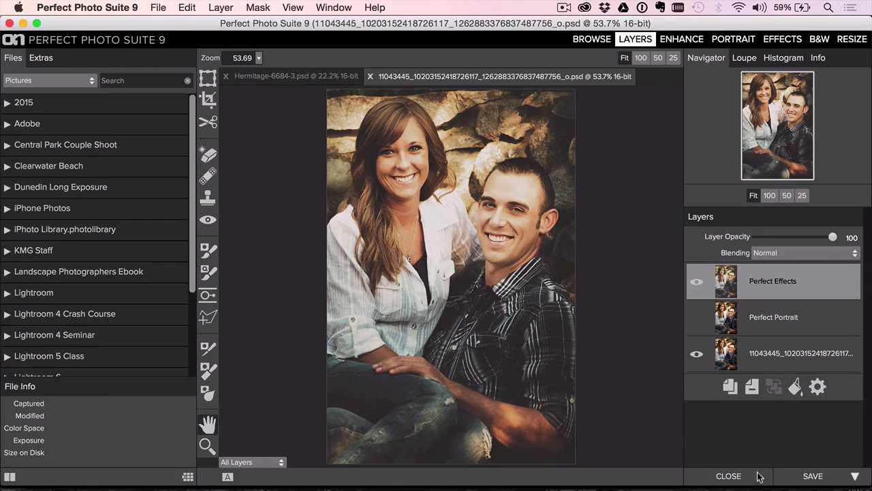
# - Close the portrait and the Hermitage-6684-3 forest image and switch to Lightroom
pyautogui.click(725, 476)
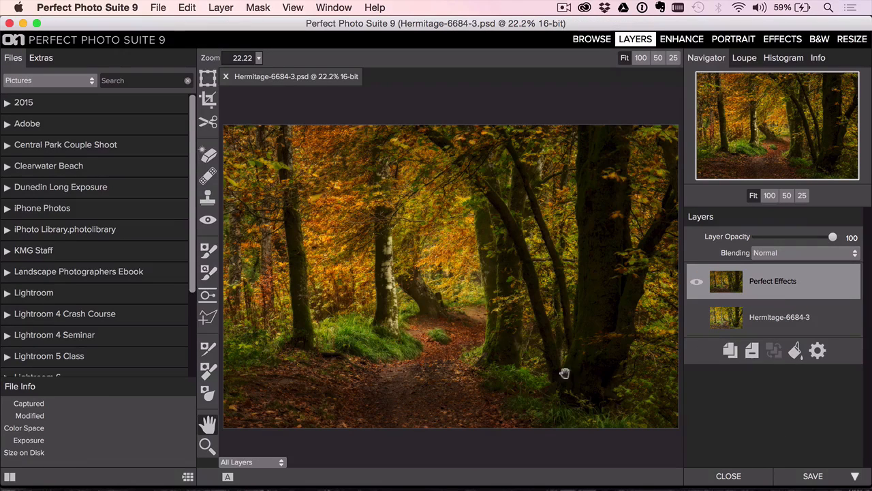
pyautogui.click(728, 475)
pyautogui.press('super+Tab')
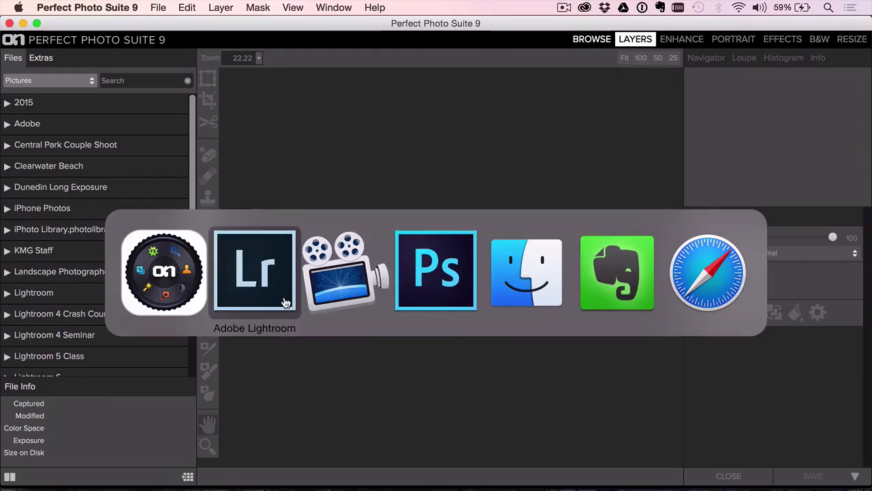
pyautogui.click(285, 303)
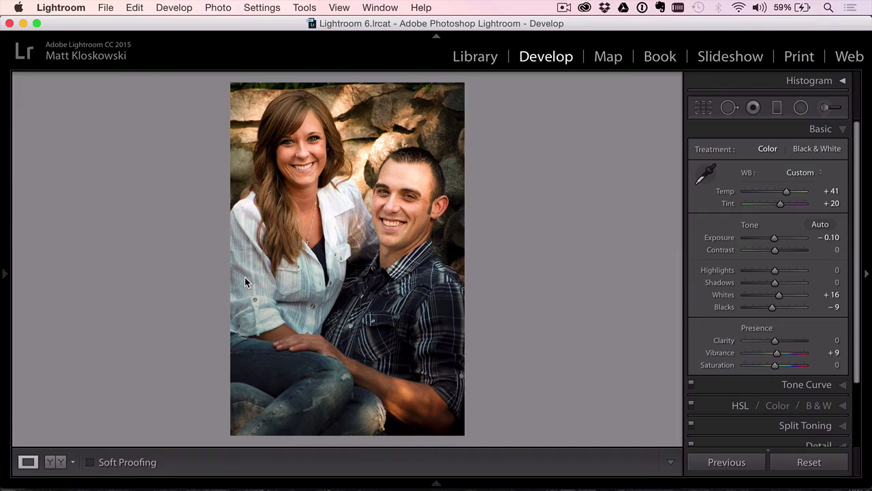
# - Reset the original portrait's Develop settings and compare it repeatedly with the edited PSD on a blacked-out screen
pyautogui.click(823, 462)
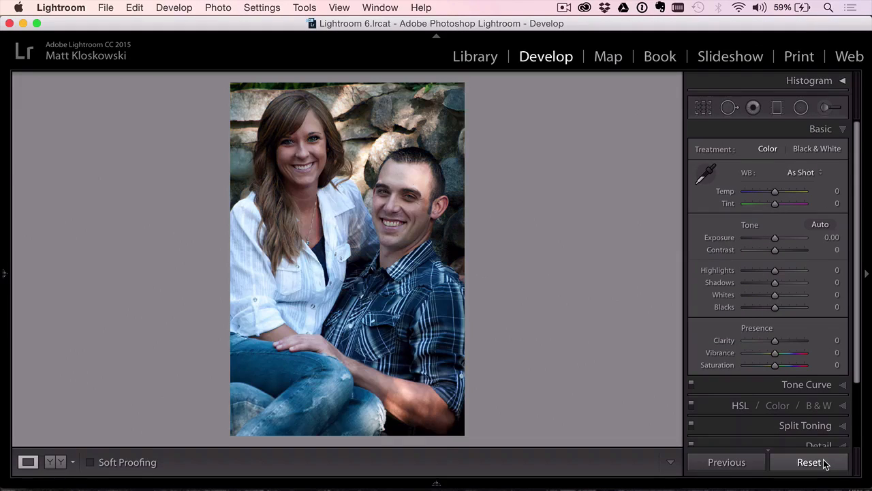
pyautogui.press('Right')
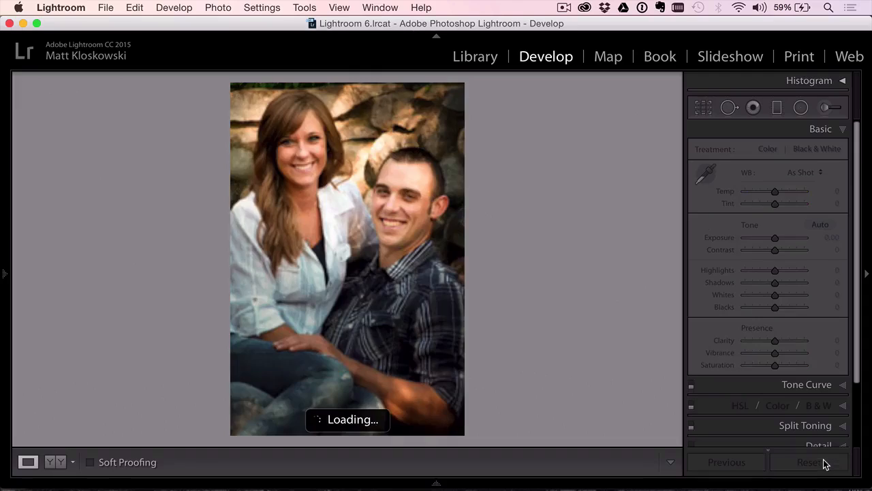
pyautogui.press('l')
pyautogui.press('l')
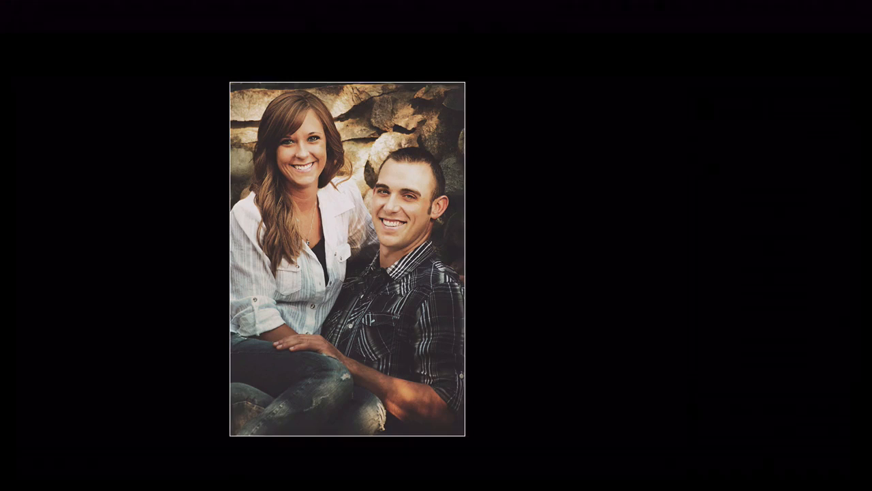
pyautogui.press('Left')
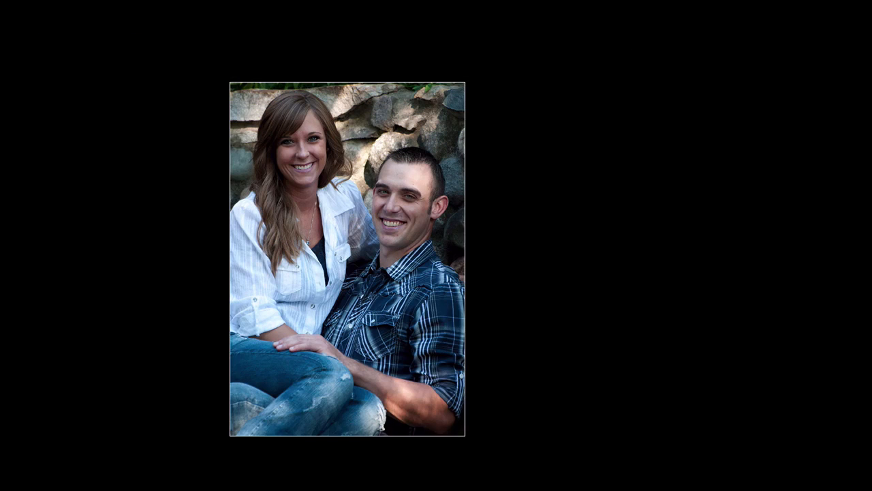
pyautogui.press('Right')
pyautogui.press('Left')
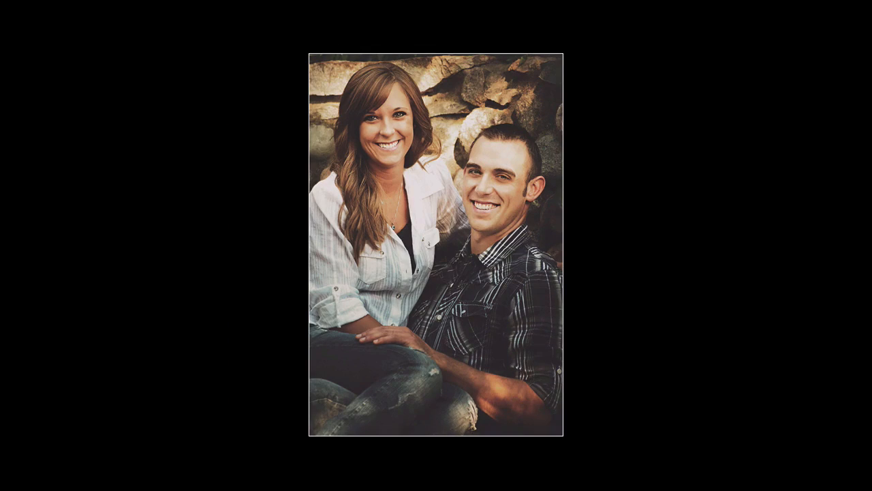
pyautogui.press('Right')
pyautogui.press('l')
# - Set the edited portrait's Whites to +7 and try an Exposure of +0.20 before resetting Exposure to 0
pyautogui.hotkey('shift', 'Tab')
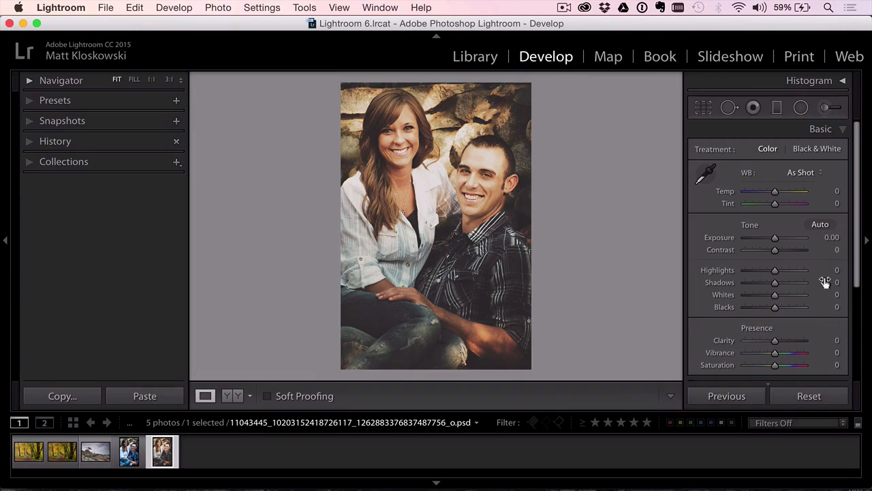
pyautogui.moveTo(779, 240); pyautogui.dragTo(779, 238)
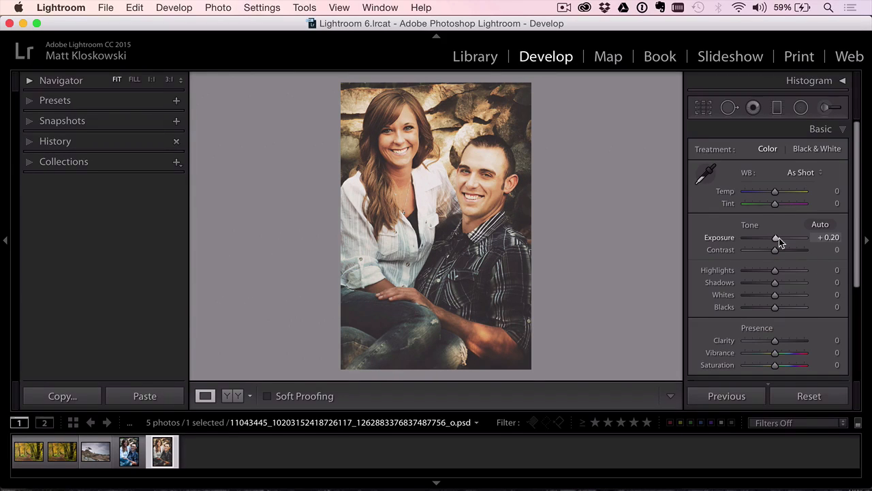
pyautogui.moveTo(775, 294); pyautogui.dragTo(784, 295)
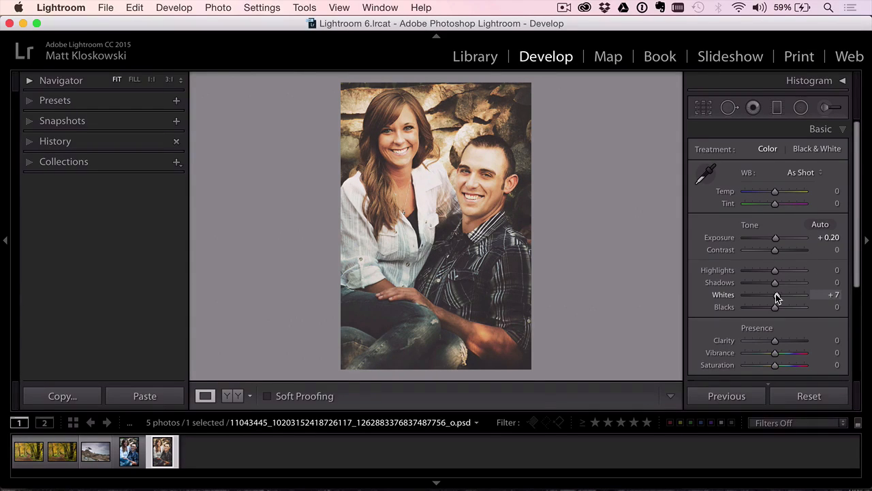
pyautogui.moveTo(773, 239); pyautogui.dragTo(777, 240)
pyautogui.doubleClick(727, 240)
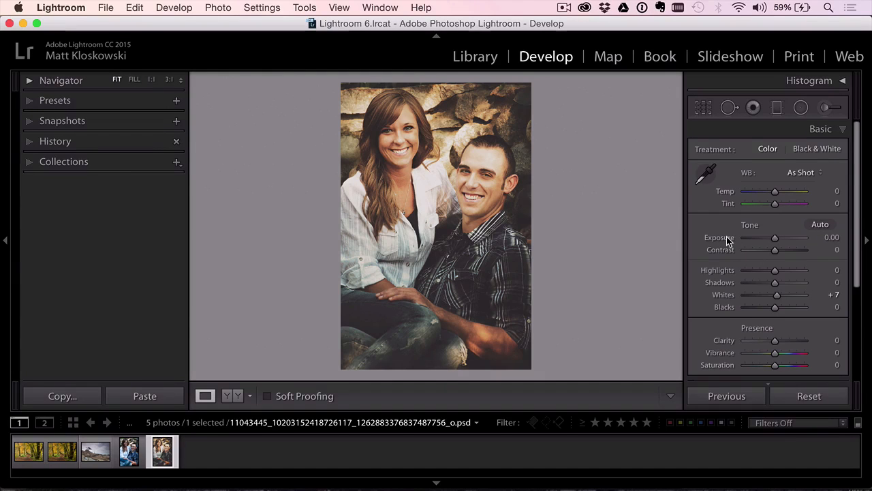
# - Switch to the rocky coast photo and open it for cropping and straightening
pyautogui.click(95, 450)
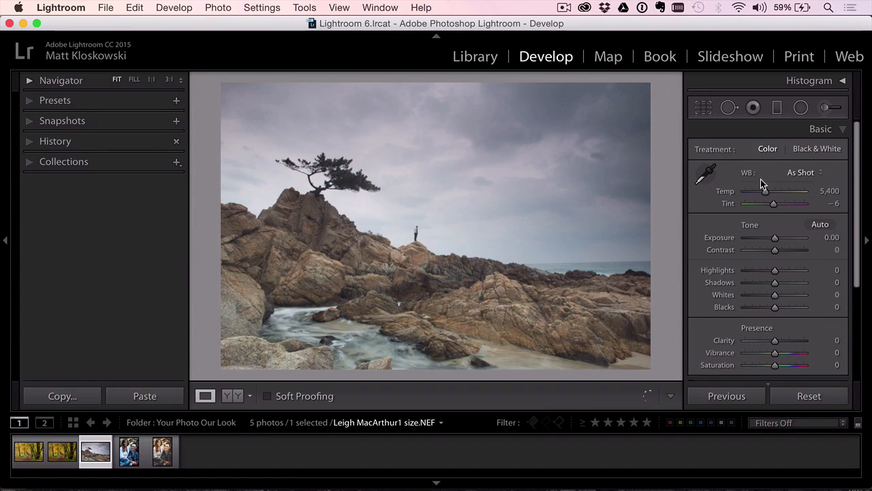
pyautogui.click(703, 107)
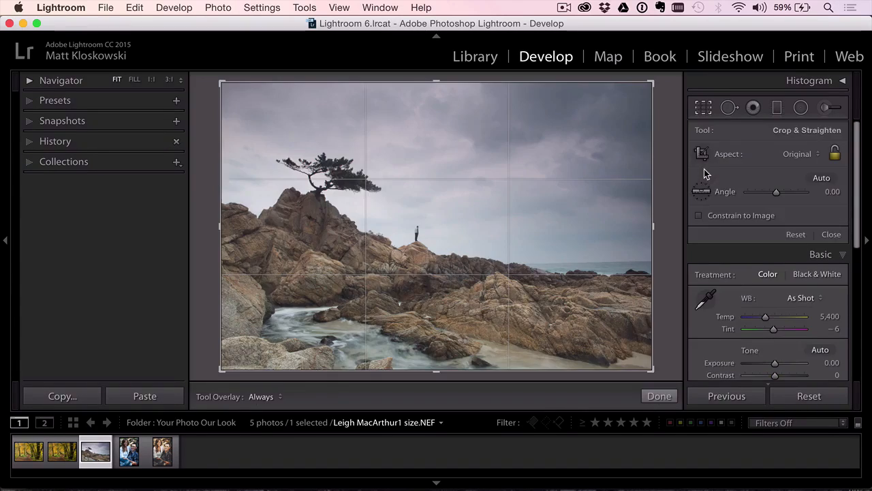
pyautogui.click(702, 191)
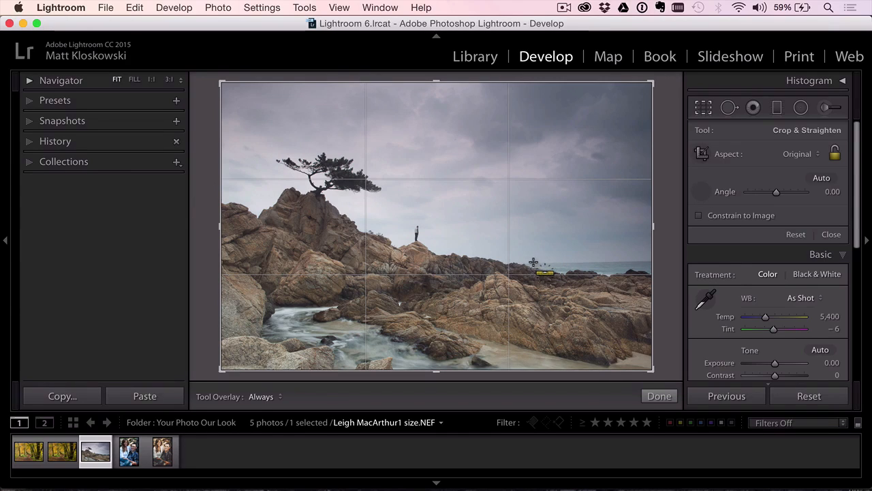
pyautogui.moveTo(540, 263); pyautogui.dragTo(669, 259)
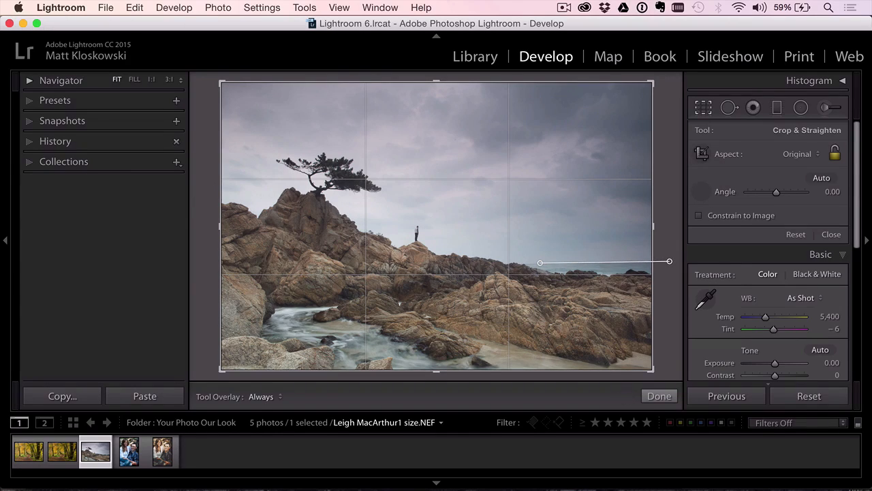
pyautogui.click(795, 235)
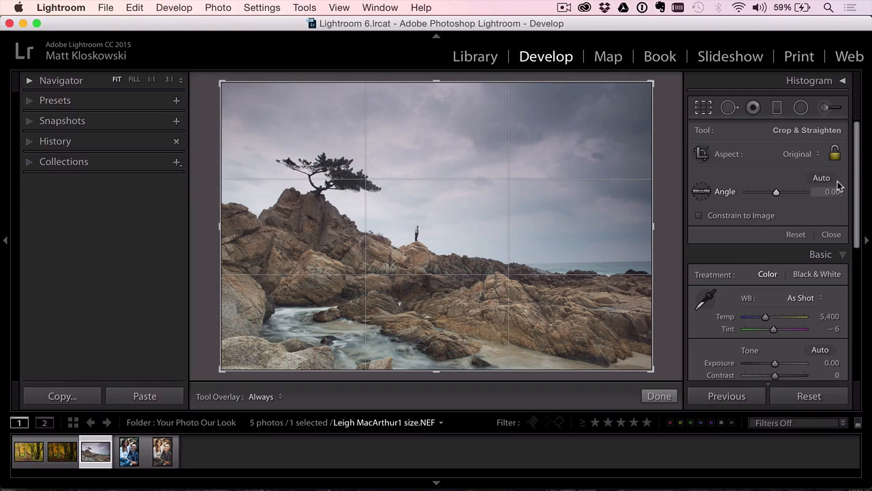
pyautogui.click(822, 179)
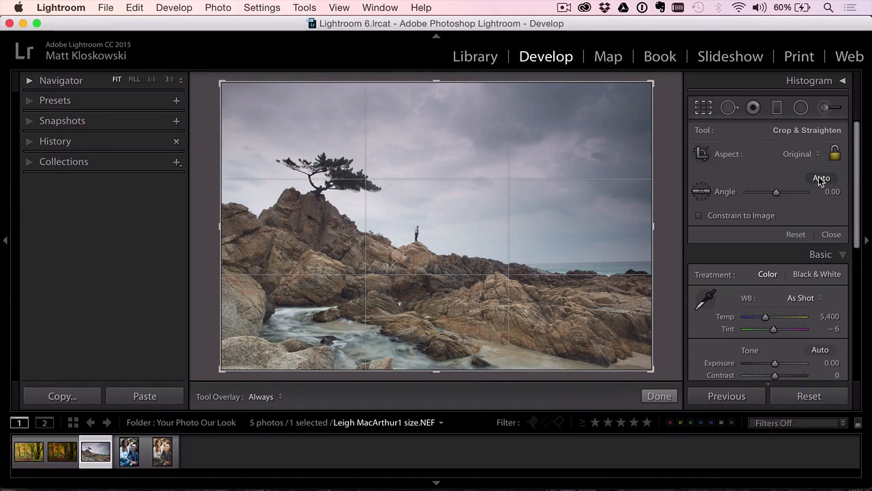
# - Straighten the coast photo along the sea horizon to an angle of 0.68 and close the crop settings
pyautogui.click(702, 191)
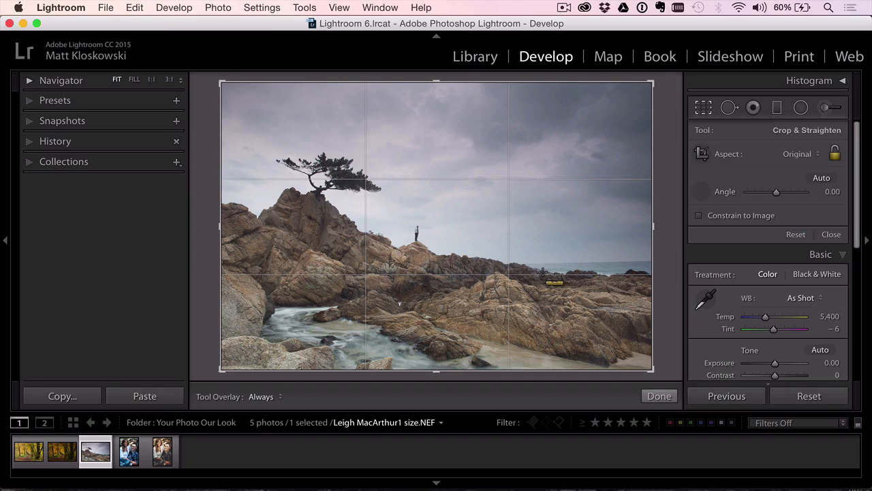
pyautogui.moveTo(542, 262); pyautogui.dragTo(665, 261)
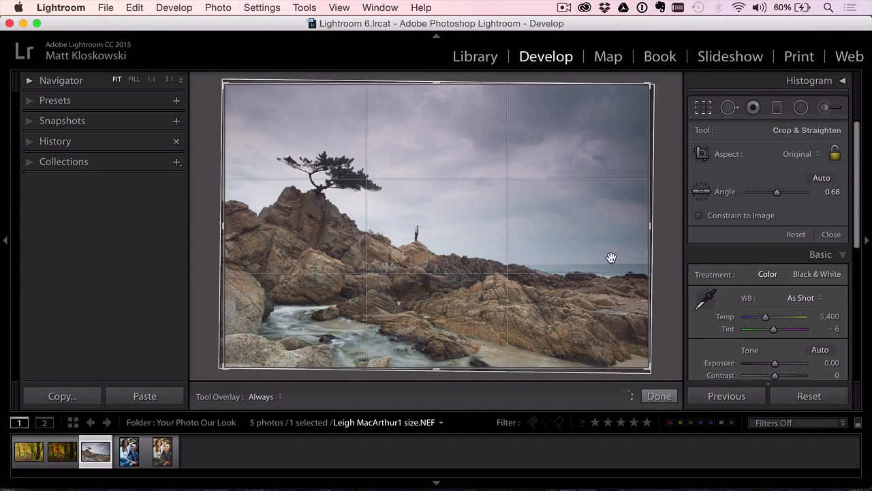
pyautogui.click(832, 234)
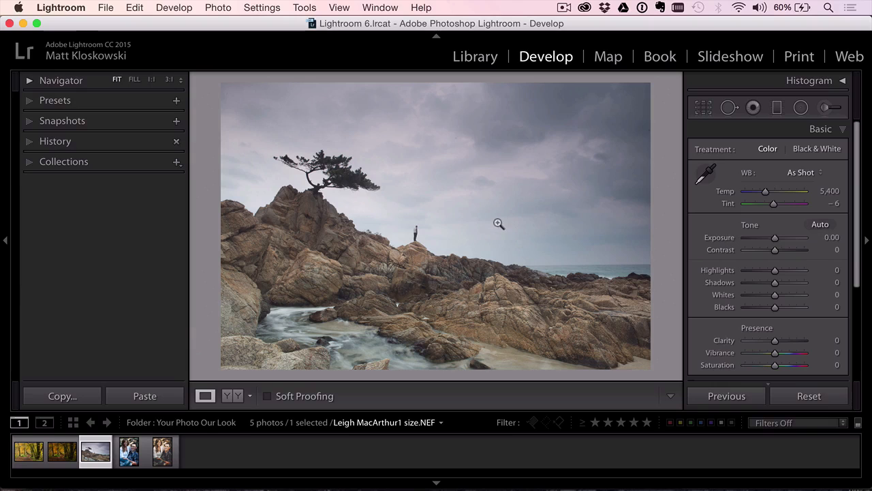
pyautogui.click(703, 108)
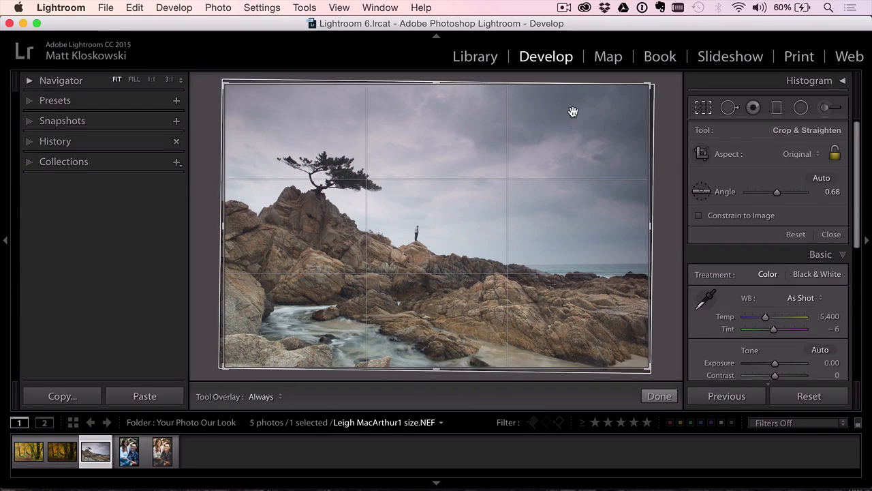
pyautogui.press('shift')
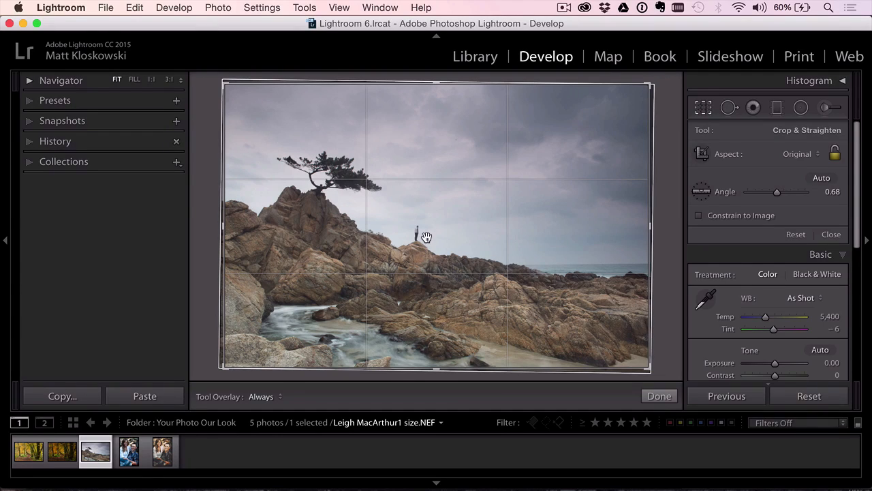
pyautogui.click(833, 234)
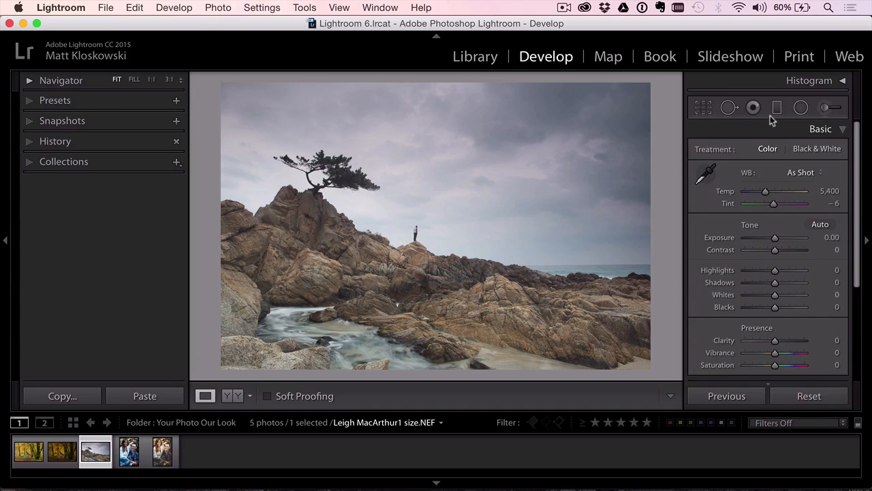
# - Try to clone out the person standing on the rocks with Spot Removal and reset the spot edit
pyautogui.click(729, 107)
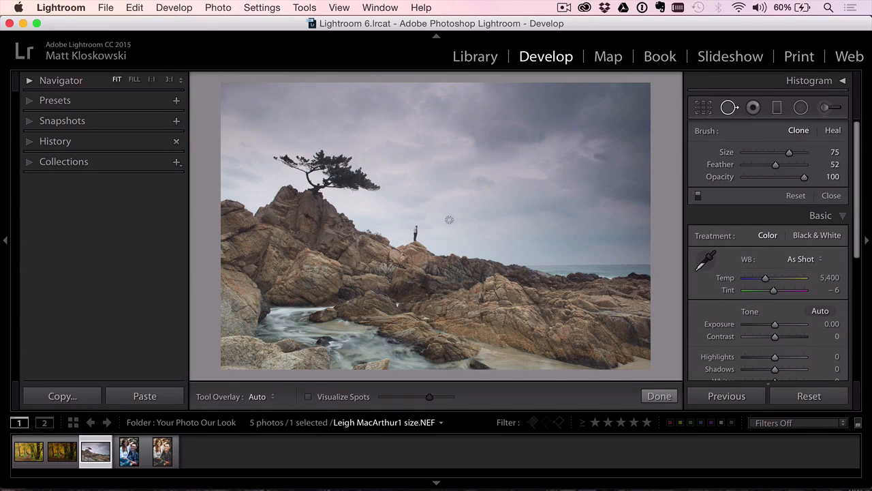
pyautogui.moveTo(414, 227); pyautogui.dragTo(414, 240)
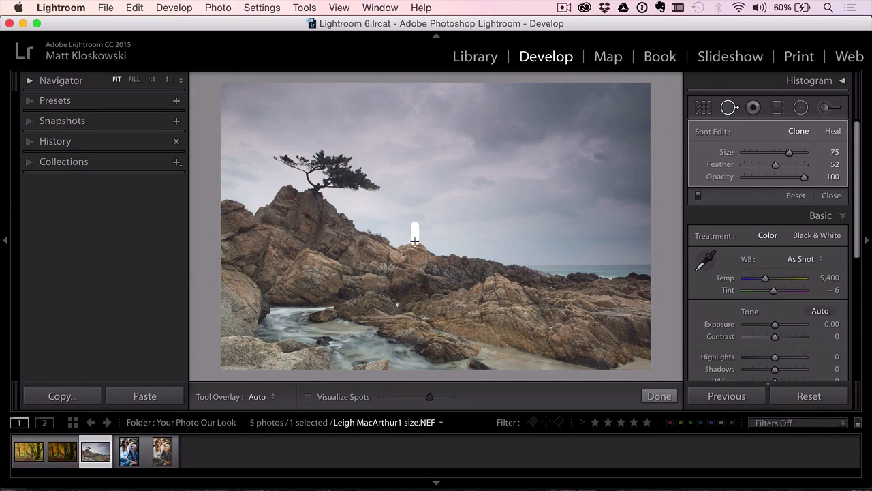
pyautogui.click(793, 196)
pyautogui.click(832, 196)
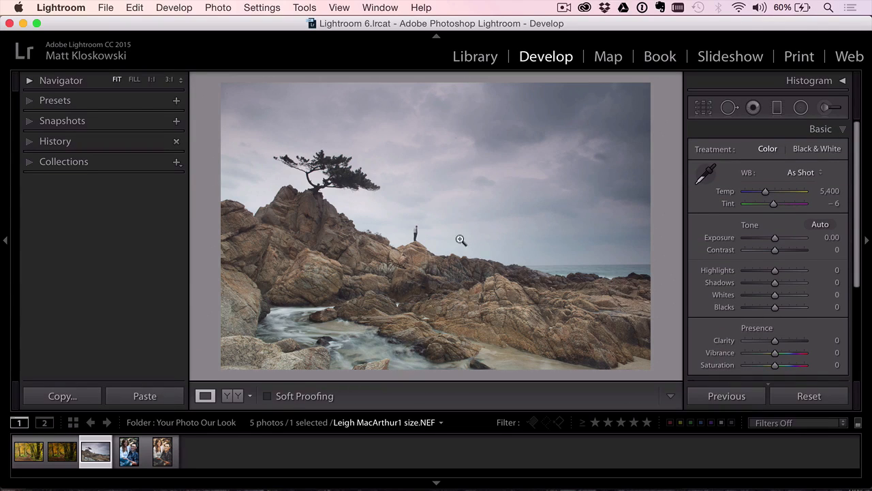
# - Try a tight crop that cuts out the tree and expand the crop back to almost the full frame
pyautogui.press('r')
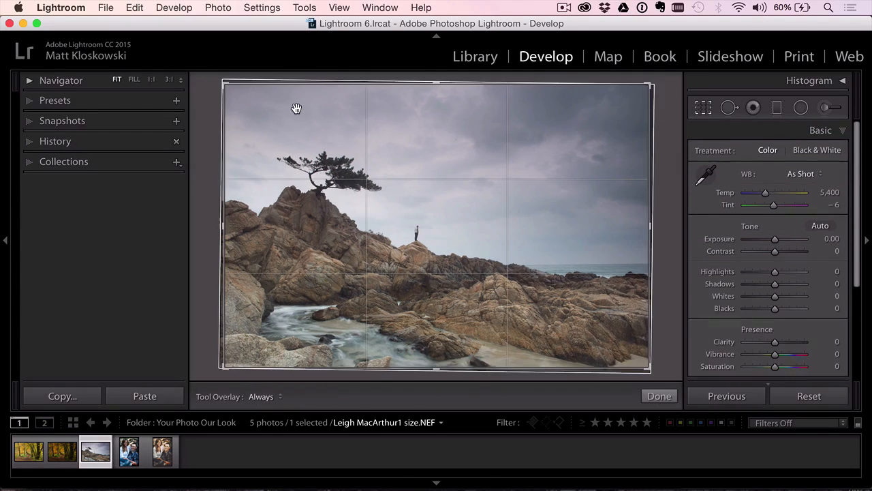
pyautogui.moveTo(224, 84); pyautogui.dragTo(303, 132)
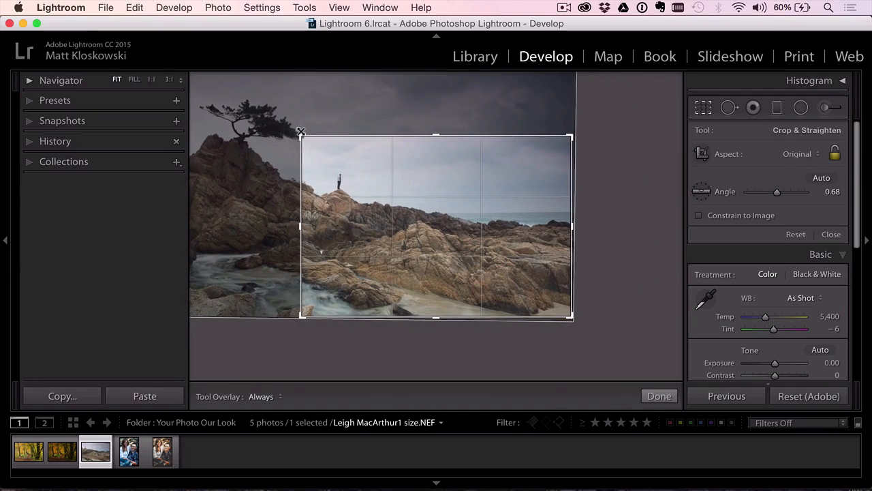
pyautogui.press('Return')
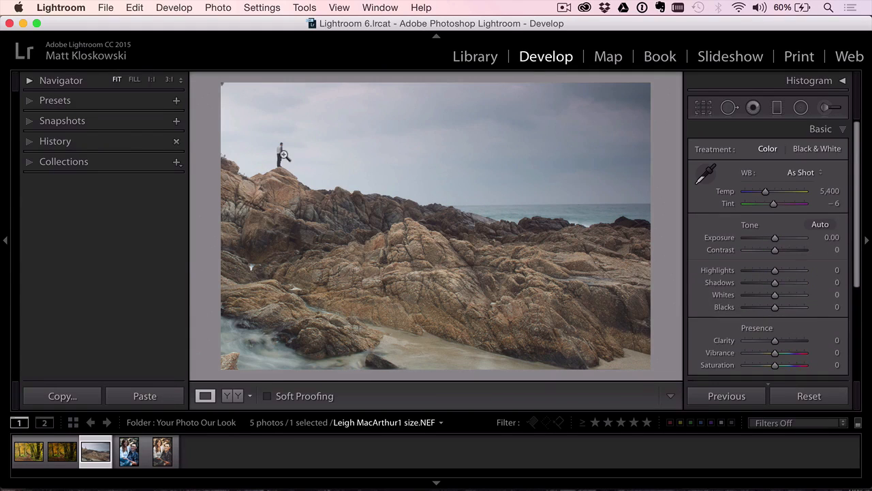
pyautogui.press('r')
pyautogui.moveTo(302, 134); pyautogui.dragTo(206, 85)
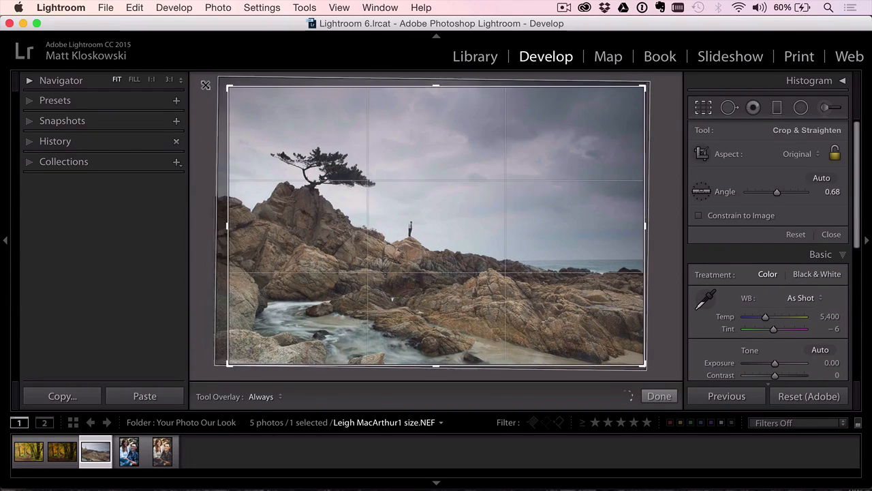
pyautogui.press('Return')
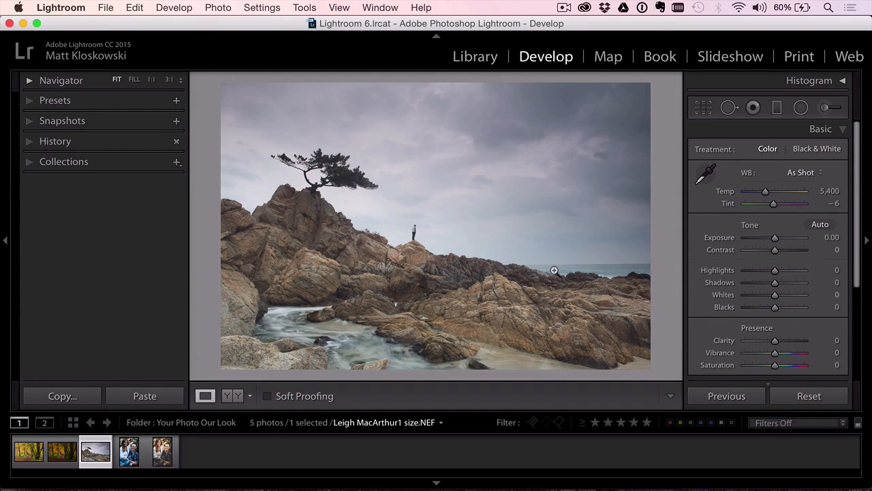
# - Set the coast photo's Whites to +43, Blacks to −48 and the white balance Temp to 5,755
pyautogui.moveTo(775, 294); pyautogui.dragTo(760, 307)
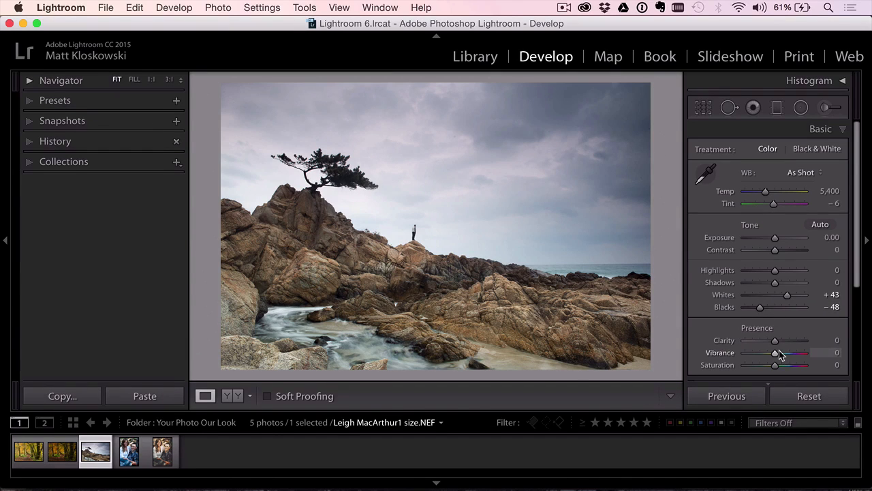
pyautogui.scroll(-3, 755, 288)
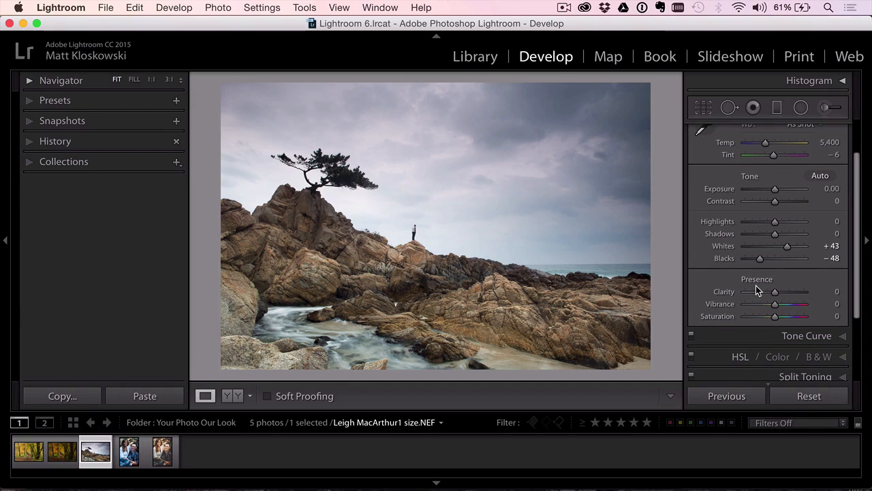
pyautogui.moveTo(765, 143); pyautogui.dragTo(770, 141)
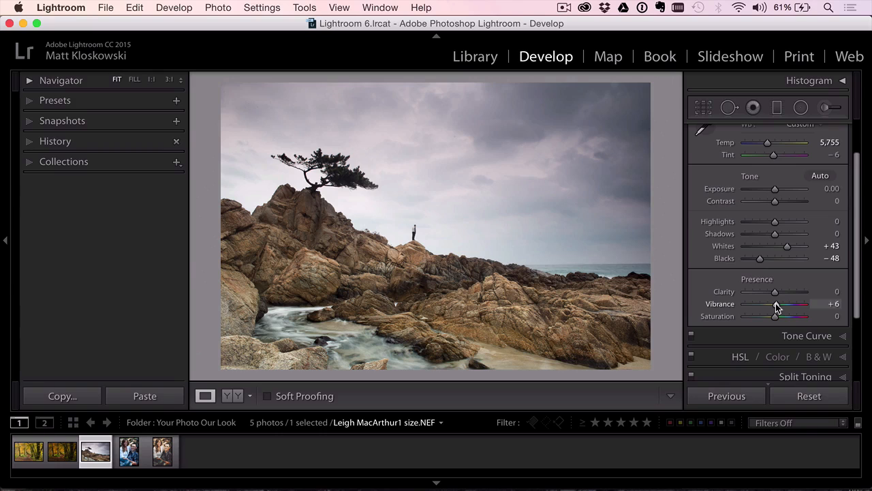
# - Set Vibrance to +100 and Saturation to −46, and compare the coast photo with its before version
pyautogui.moveTo(777, 304); pyautogui.dragTo(846, 302)
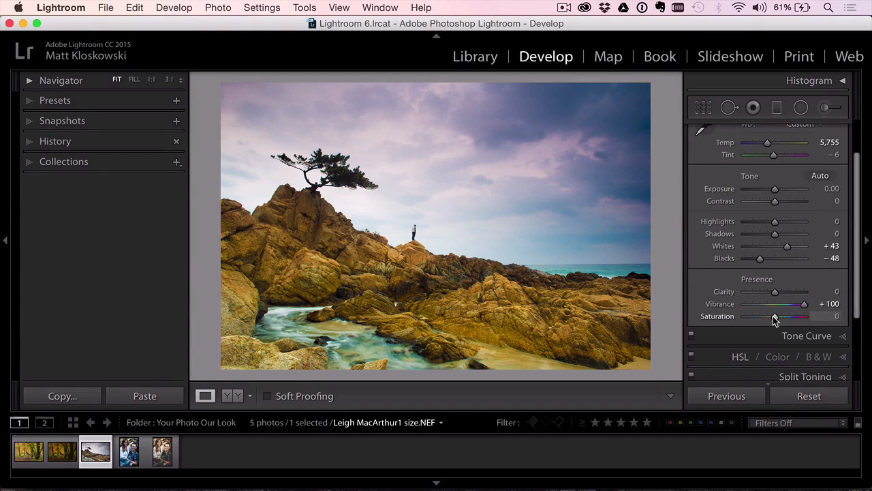
pyautogui.moveTo(773, 317); pyautogui.dragTo(761, 316)
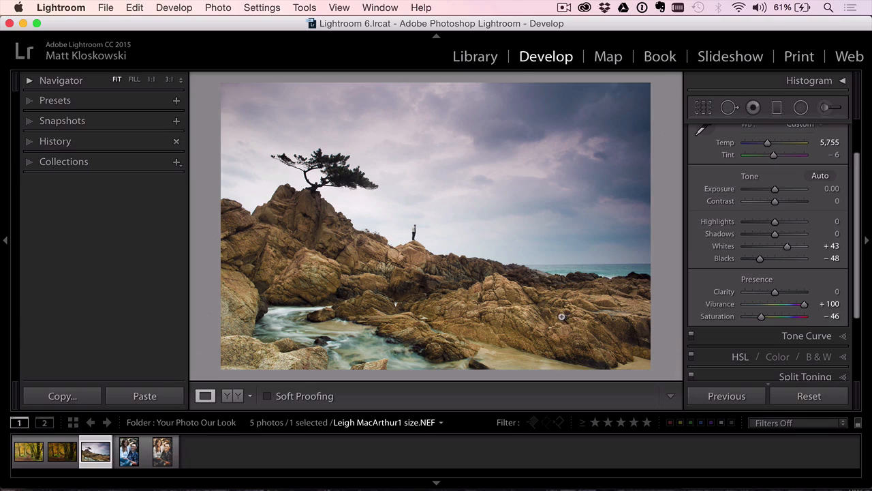
pyautogui.press('\\')
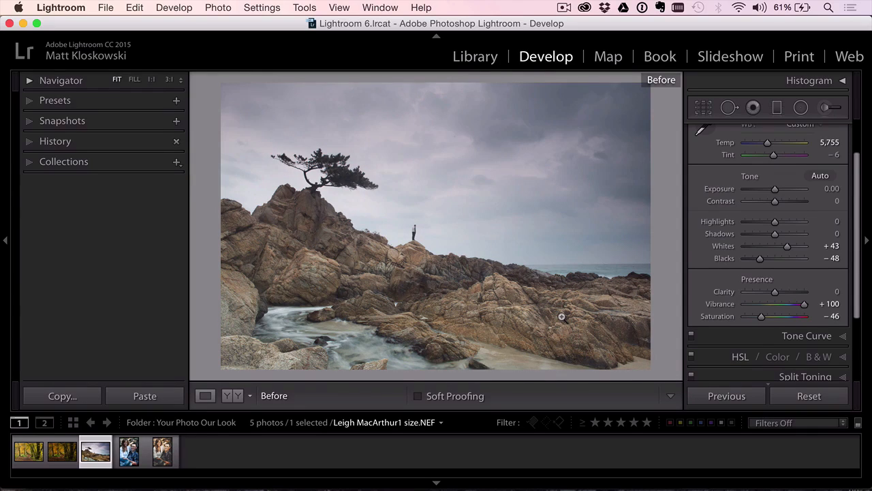
pyautogui.press('\\')
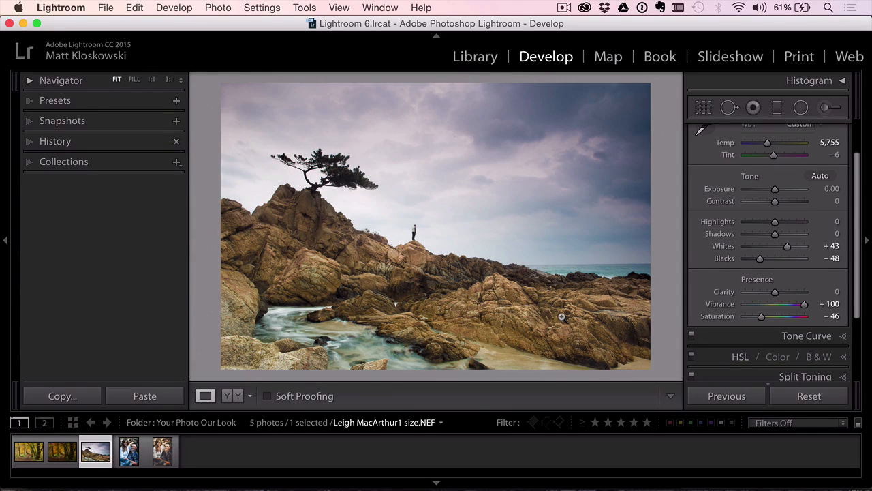
# - Set the coast photo's Post-Crop Vignetting Amount to −3
pyautogui.scroll(-5, 745, 226)
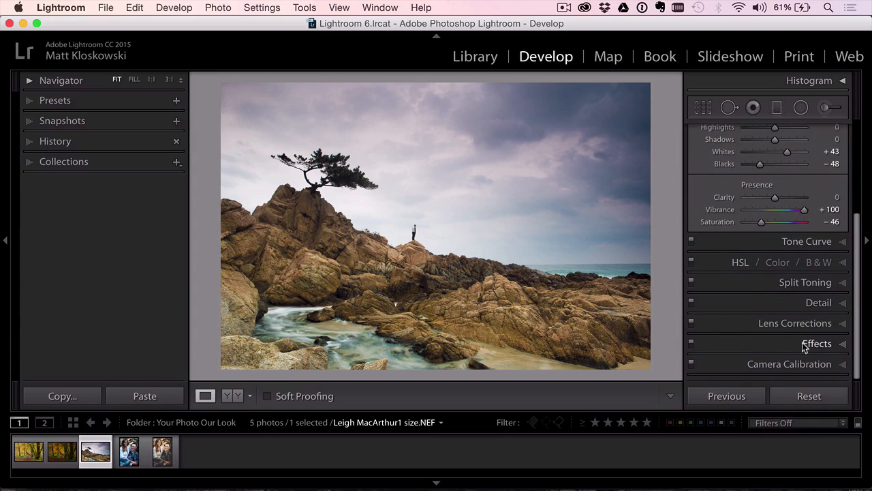
pyautogui.click(805, 346)
pyautogui.moveTo(775, 237)
pyautogui.mouseDown()
pyautogui.moveTo(746, 250)
pyautogui.moveTo(783, 276)
pyautogui.moveTo(805, 274)
pyautogui.moveTo(778, 239)
pyautogui.mouseUp()
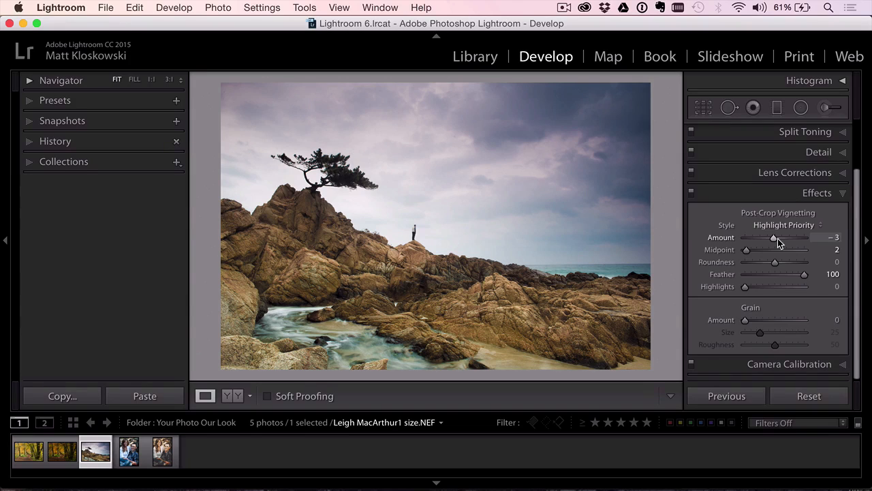
# - Open a copy of the coast photo with Lightroom adjustments in Perfect Effects 9 Suite
pyautogui.click(215, 8)
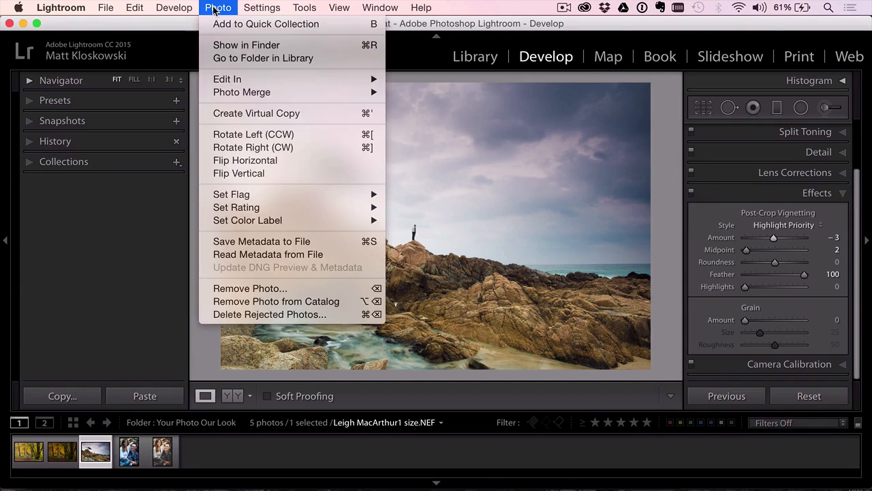
pyautogui.moveTo(273, 80)
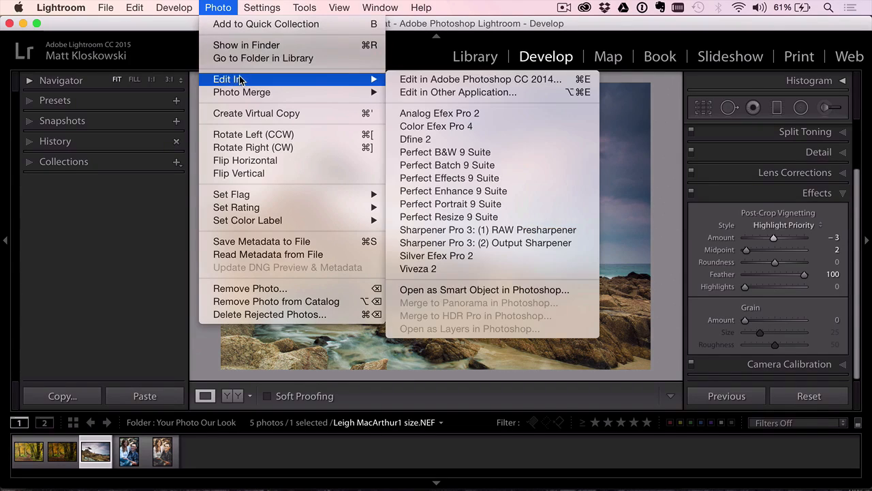
pyautogui.click(457, 179)
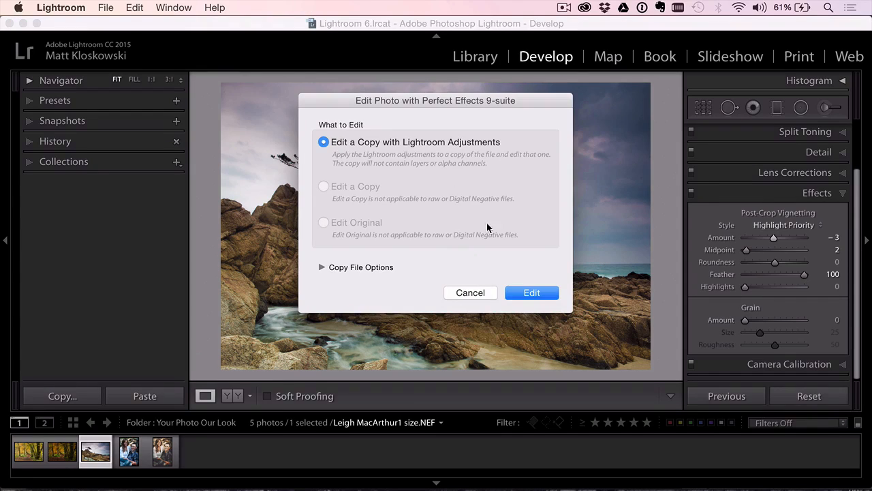
pyautogui.click(520, 291)
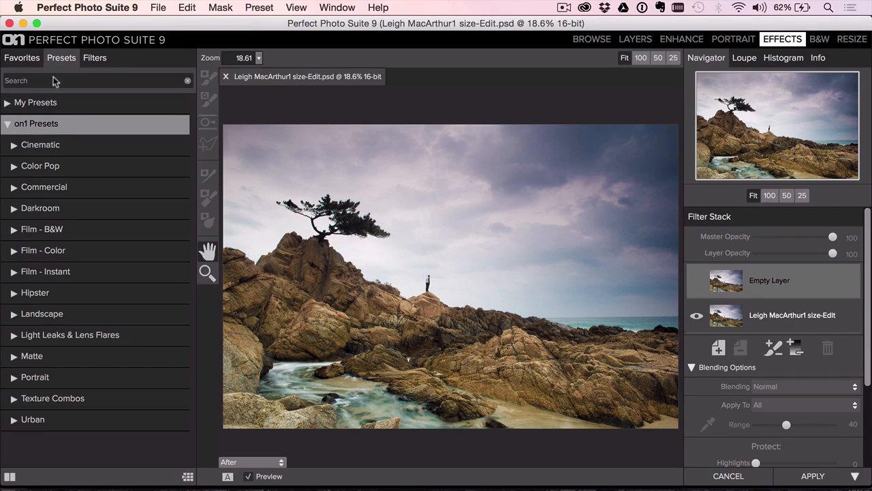
# - Apply the Blue Dawn preset from the Cinematic category of the on1 Presets to the coast photo
pyautogui.click(52, 148)
pyautogui.scroll(-1, 98, 332)
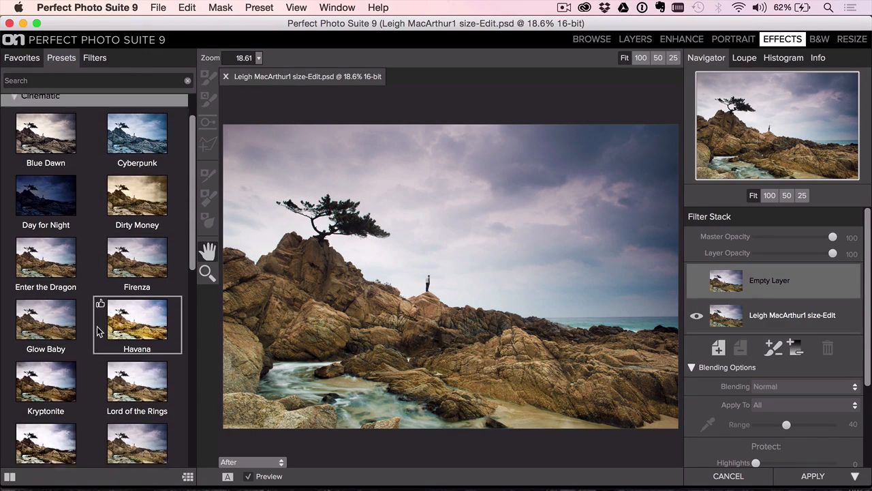
pyautogui.scroll(-4, 98, 331)
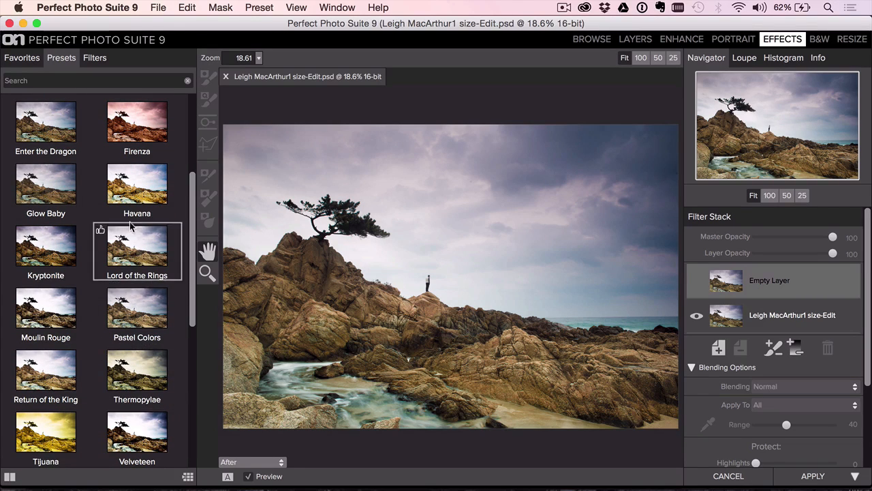
pyautogui.scroll(-6, 126, 308)
pyautogui.scroll(4, 126, 309)
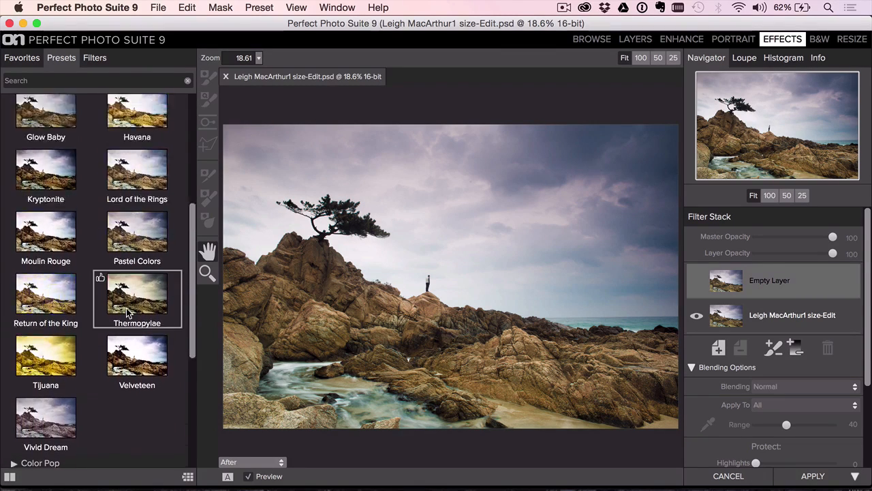
pyautogui.scroll(5, 126, 308)
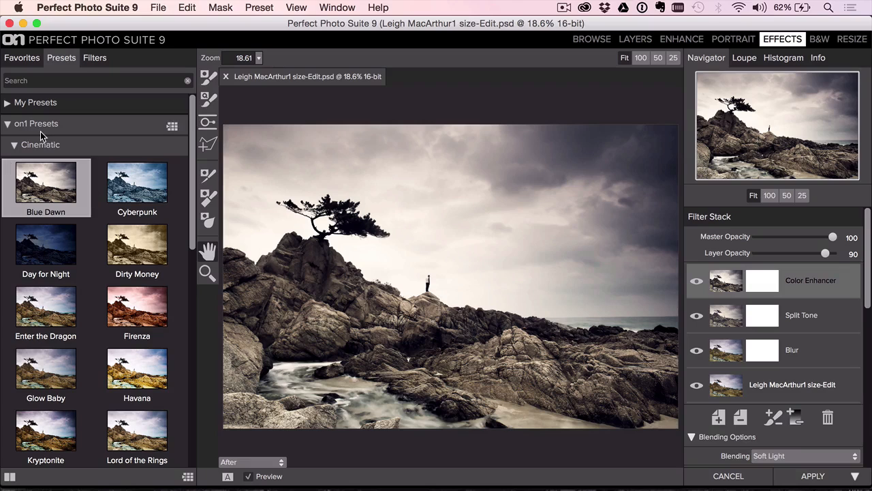
# - Browse the individual filters, looking through the Cross Process and Color Enhancer presets
pyautogui.click(95, 56)
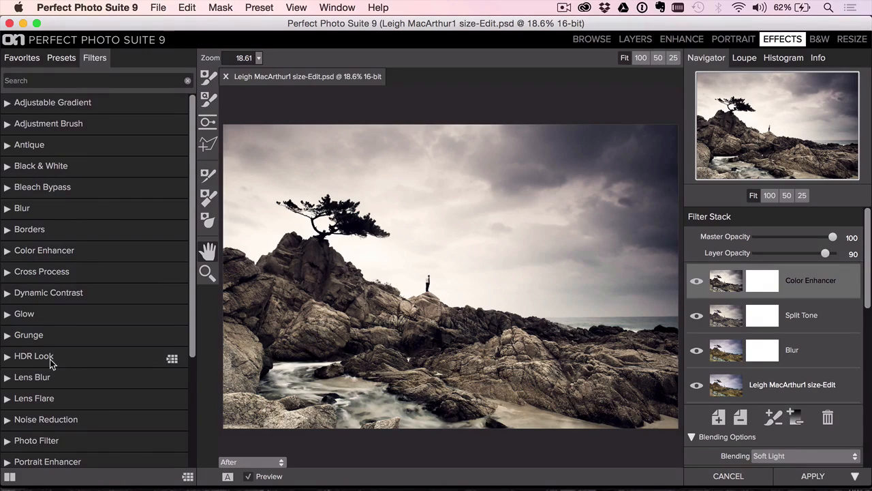
pyautogui.scroll(-4, 48, 402)
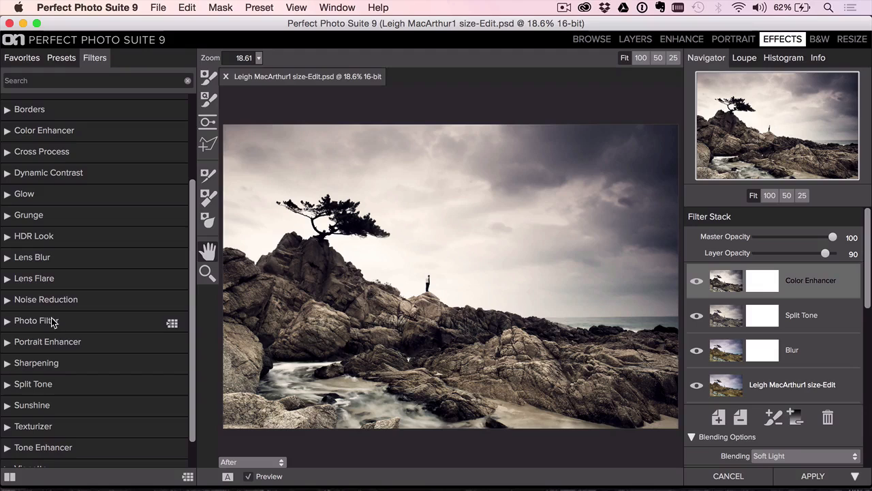
pyautogui.click(67, 149)
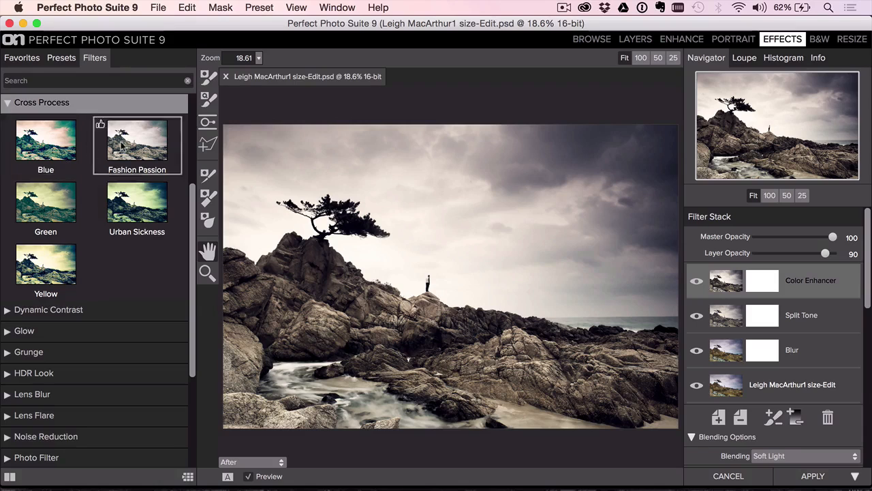
pyautogui.scroll(5, 107, 274)
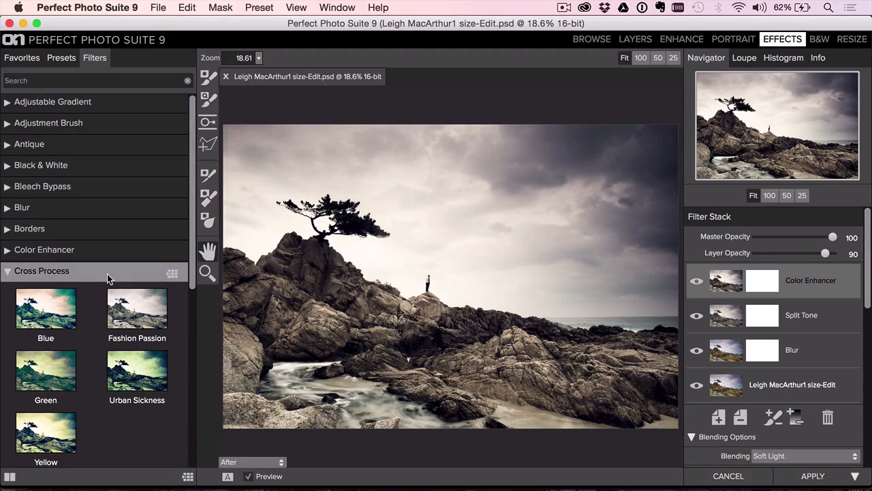
pyautogui.click(77, 248)
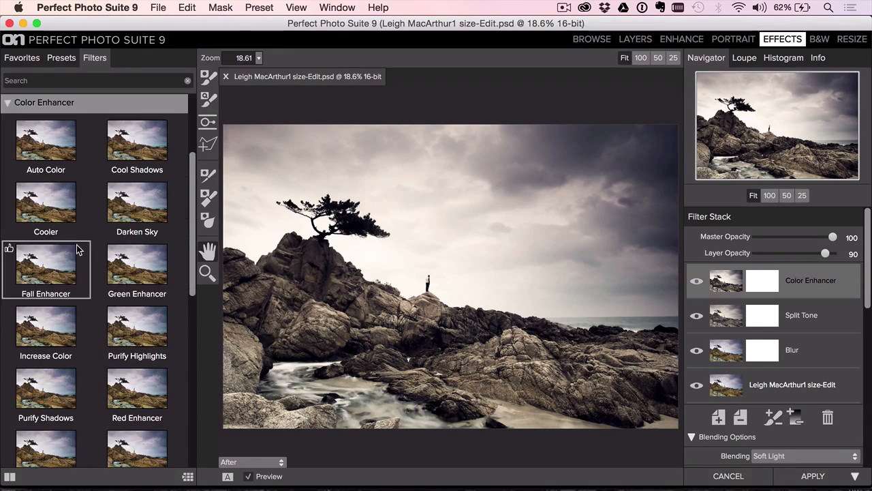
pyautogui.scroll(-5, 100, 185)
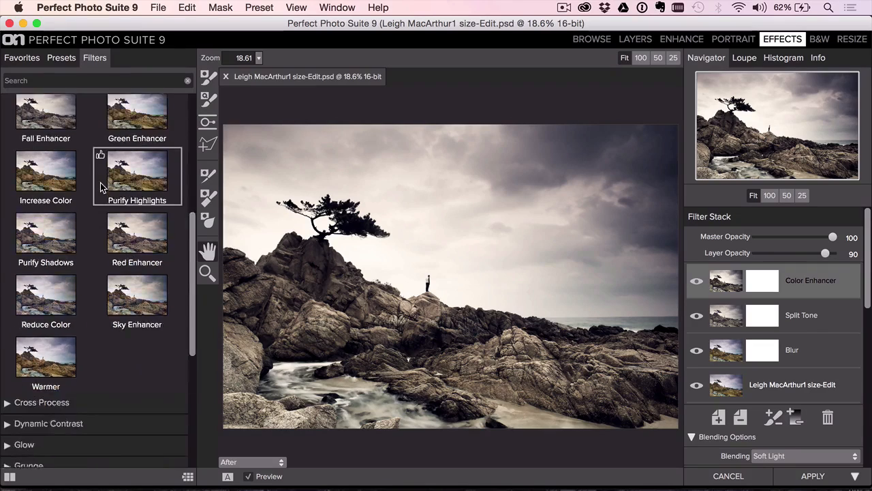
pyautogui.scroll(-3, 100, 183)
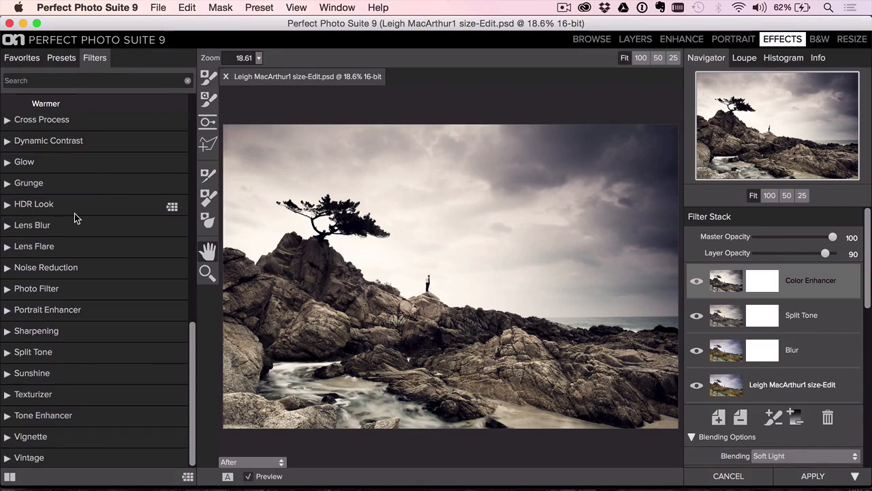
# - Apply the Warm Polarizer preset of the Photo Filter to the coast photo
pyautogui.click(58, 288)
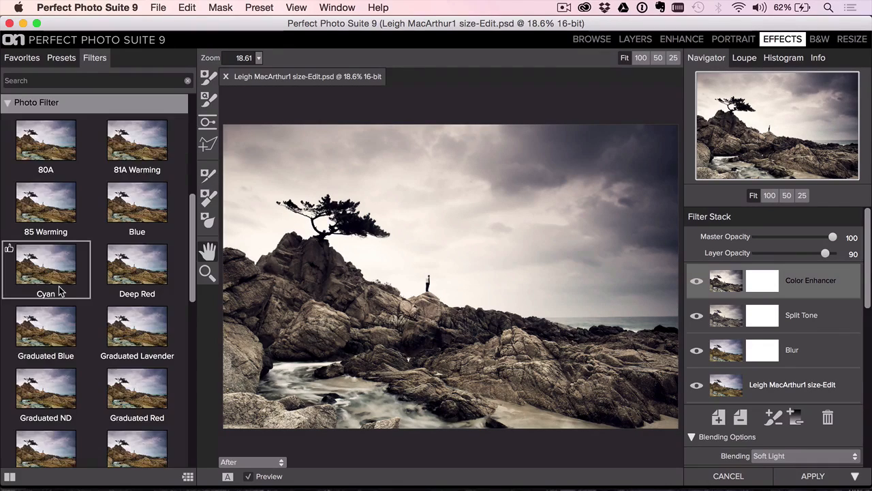
pyautogui.scroll(-5, 137, 341)
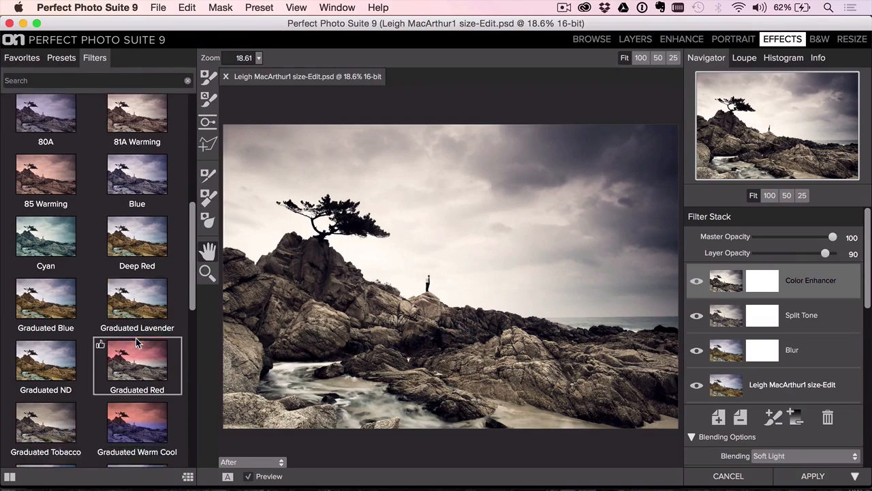
pyautogui.scroll(-5, 137, 342)
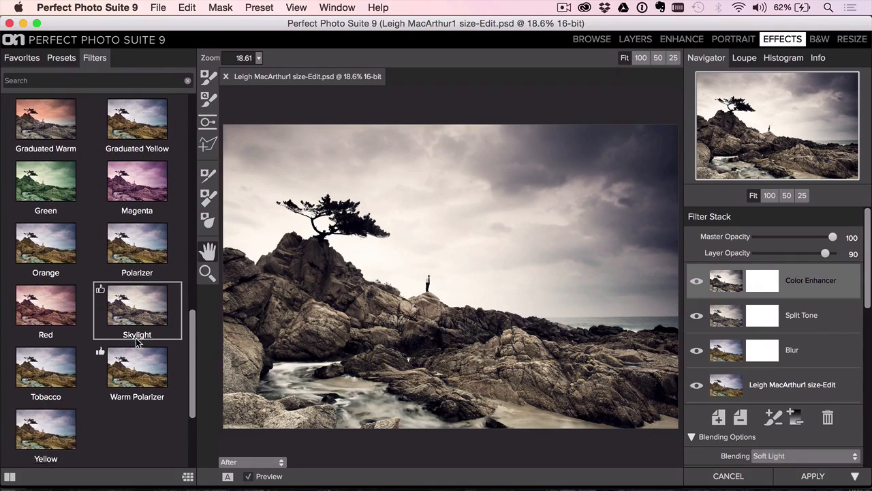
pyautogui.click(138, 322)
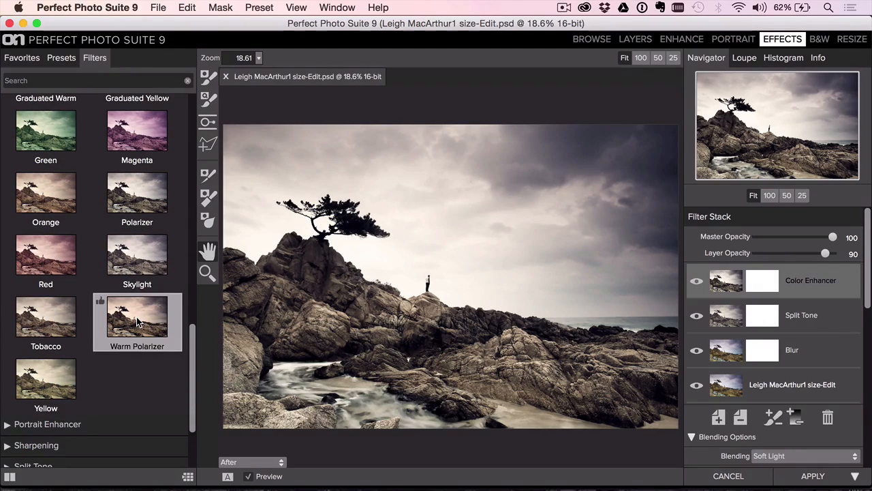
# - Search the filters for omaha and apply the Omaha Beach preset in place of the current top filter
pyautogui.click(98, 81)
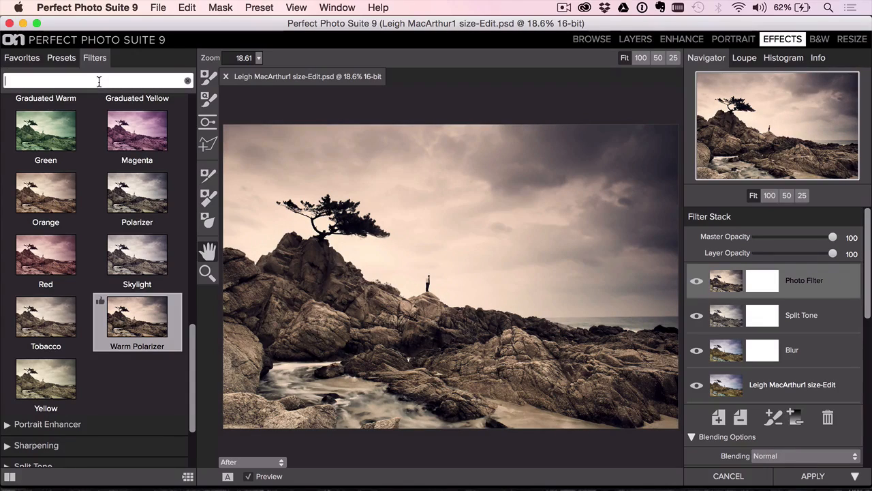
pyautogui.write('omaha')
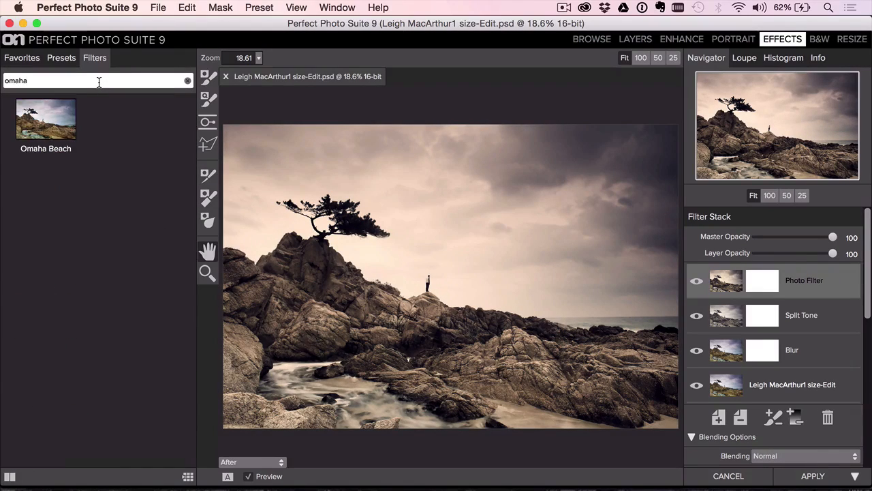
pyautogui.click(39, 123)
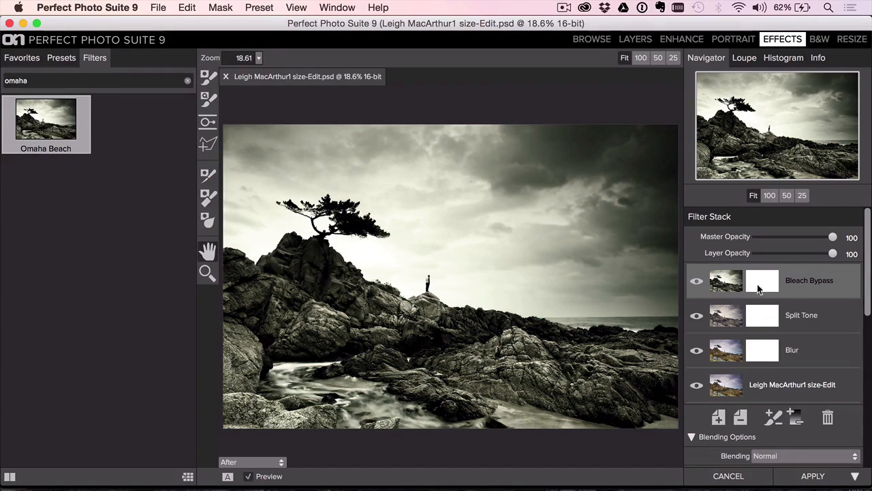
# - Set the Bleach Bypass filter's Tint Amount to 6 and raise its Brightness slightly
pyautogui.scroll(-10, 868, 330)
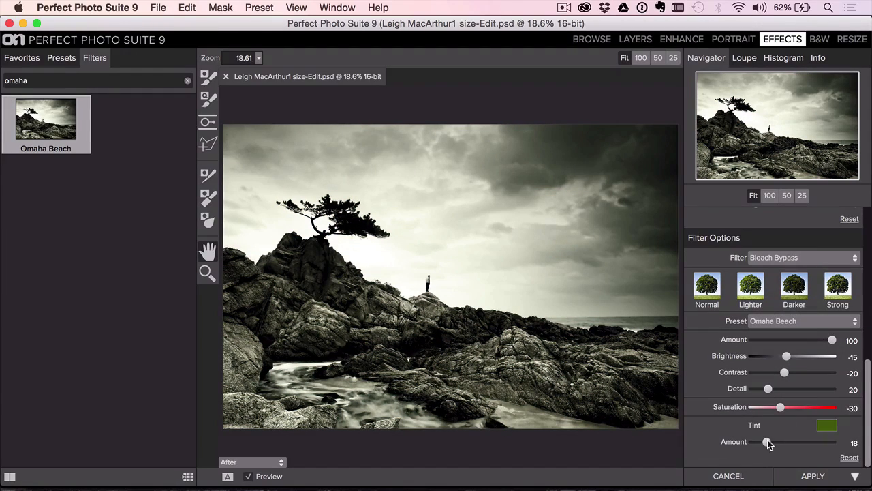
pyautogui.moveTo(766, 444); pyautogui.dragTo(756, 443)
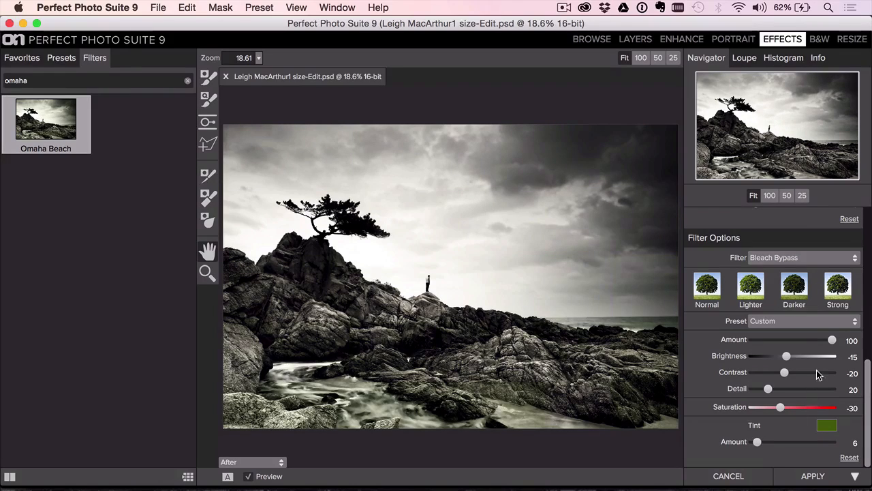
pyautogui.moveTo(786, 356); pyautogui.dragTo(790, 357)
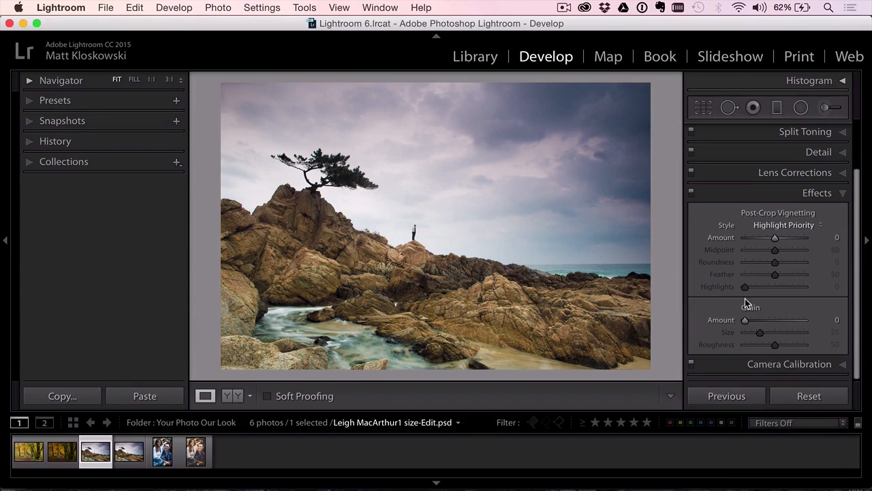
# - Reset the Lightroom develop settings of the coast photo's edited PSD copy and of the original NEF file
pyautogui.click(801, 395)
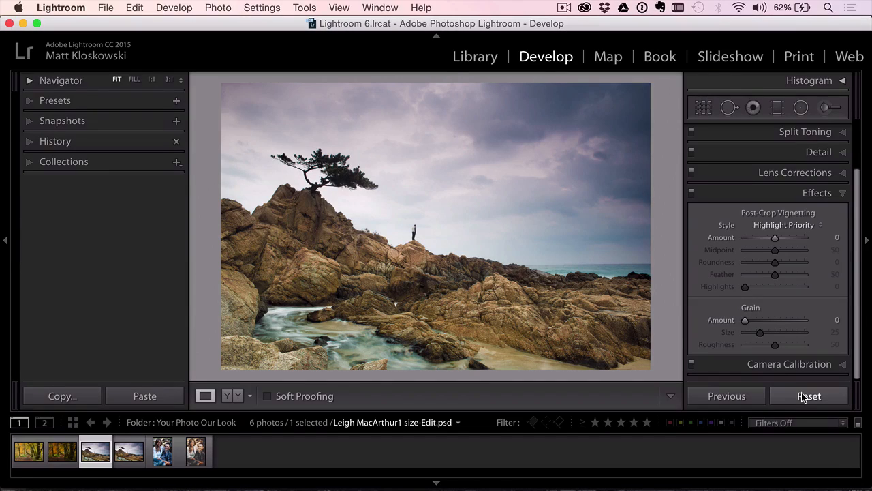
pyautogui.click(124, 451)
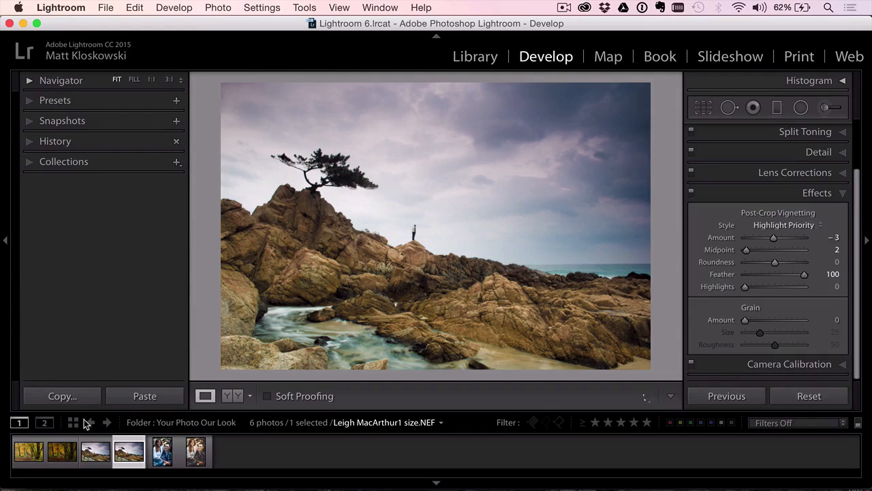
pyautogui.click(807, 397)
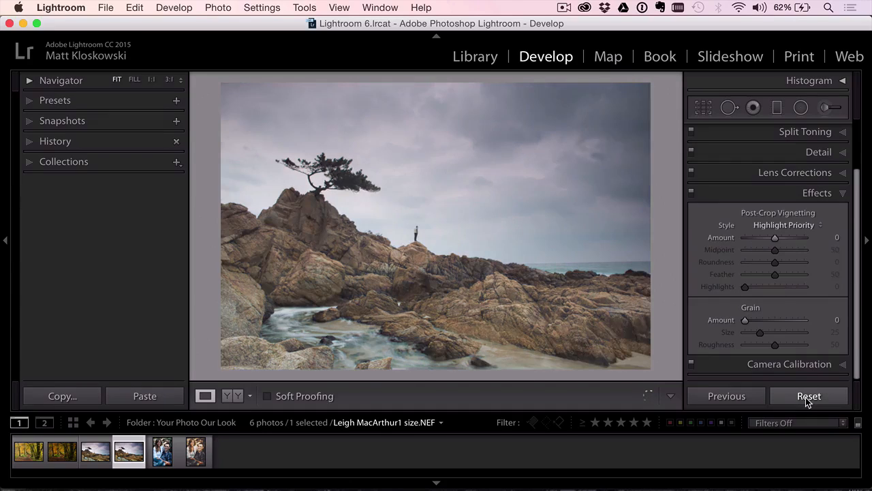
# - Compare the edited PSD of the coast photo with the reset original NEF
pyautogui.press('super+e')
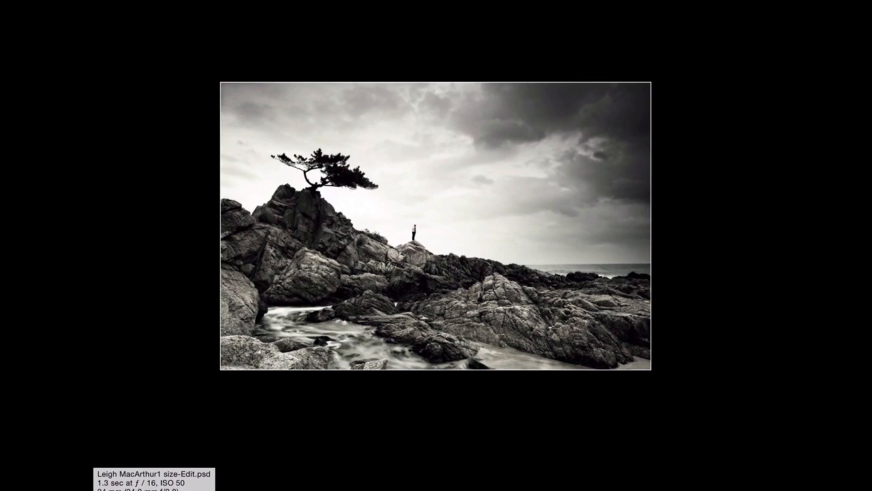
pyautogui.press('Escape')
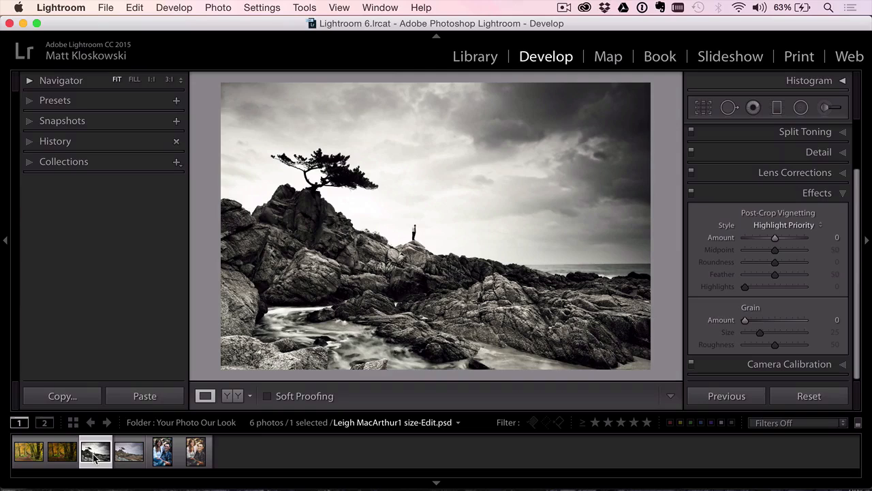
pyautogui.press('Right')
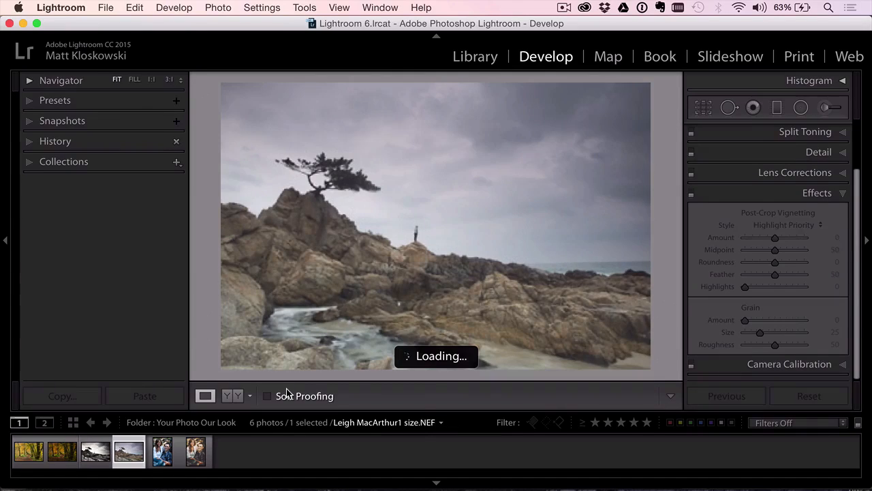
pyautogui.press('Left')
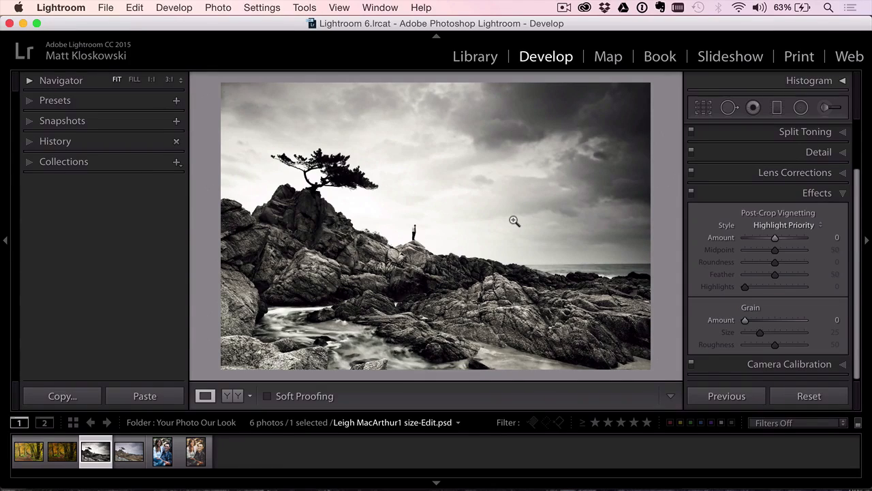
# - Activate the Spot Removal tool on the edited PSD of the coast photo
pyautogui.press('q')
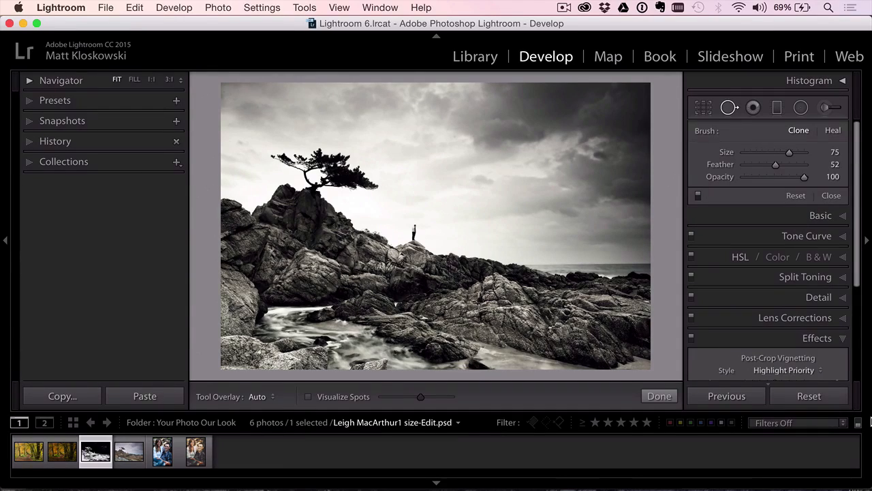